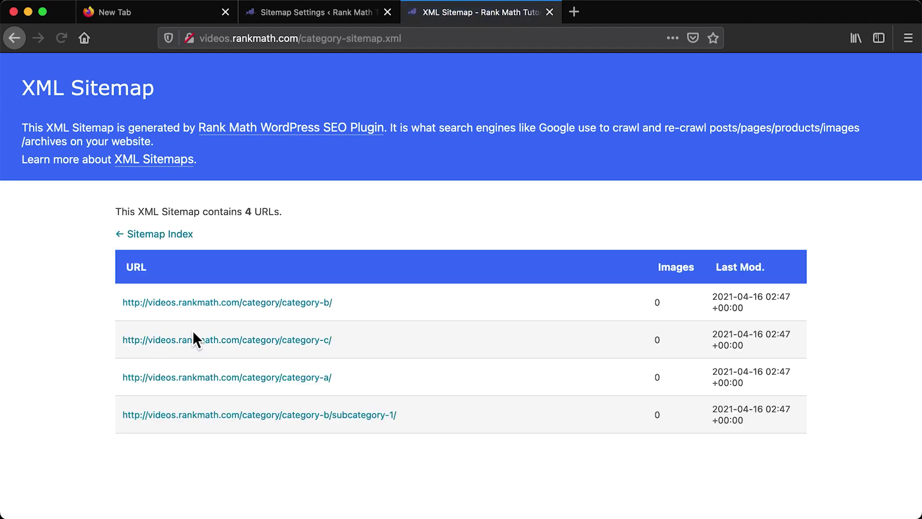
Step: Visit the Category A archive page from the category sitemap
left_click(178, 378)
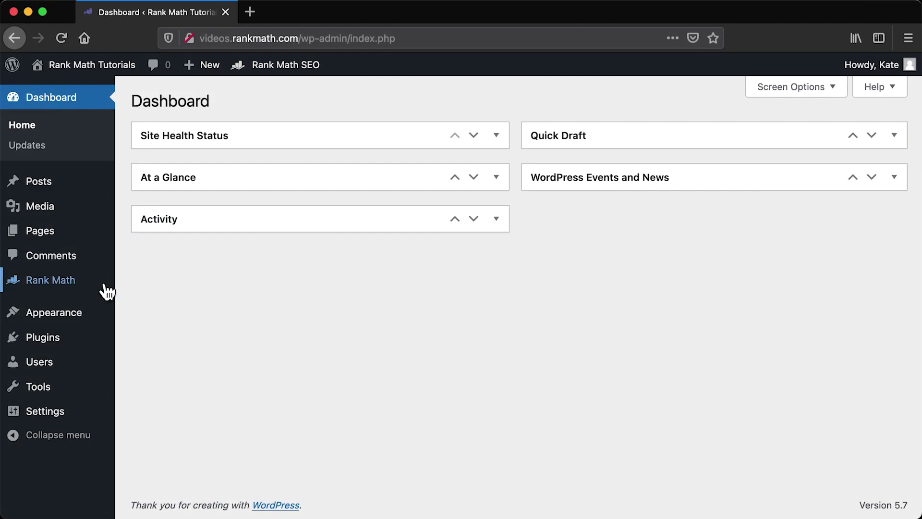
Step: Switch Rank Math to Advanced Mode and open its Sitemap Settings
left_click(97, 290)
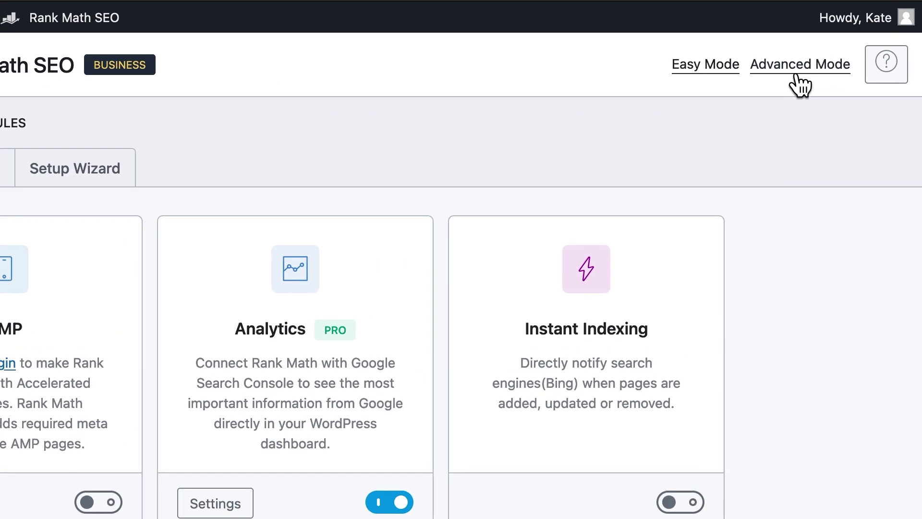
left_click(799, 84)
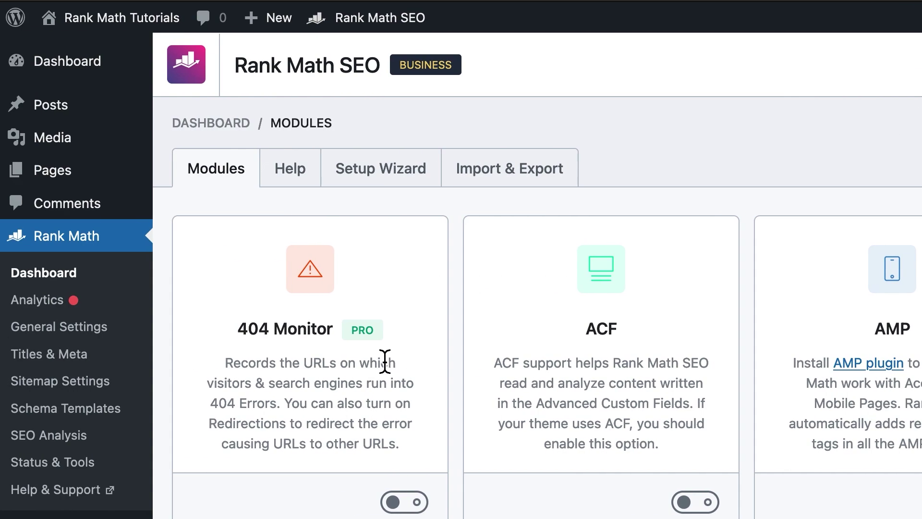
left_click(138, 392)
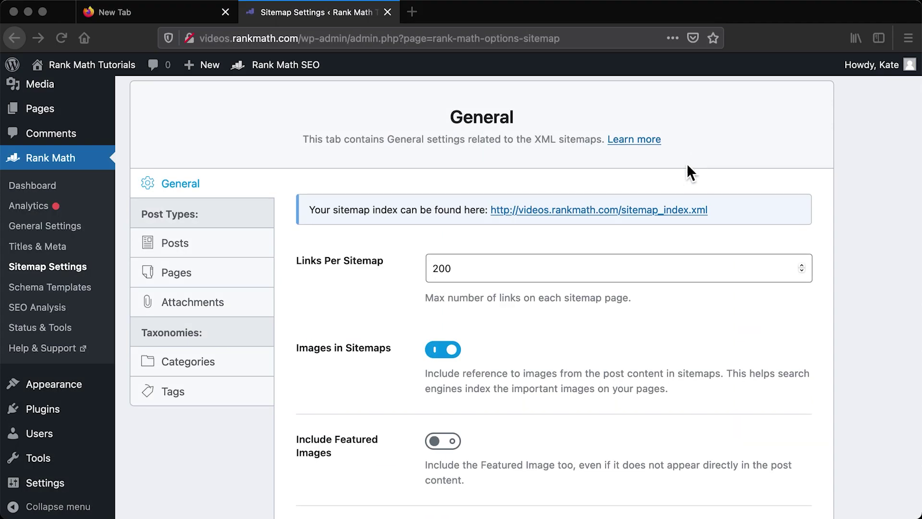
Step: Open the sitemap index in a new tab and check post-sitemap.xml, then page-sitemap.xml
left_click(673, 215)
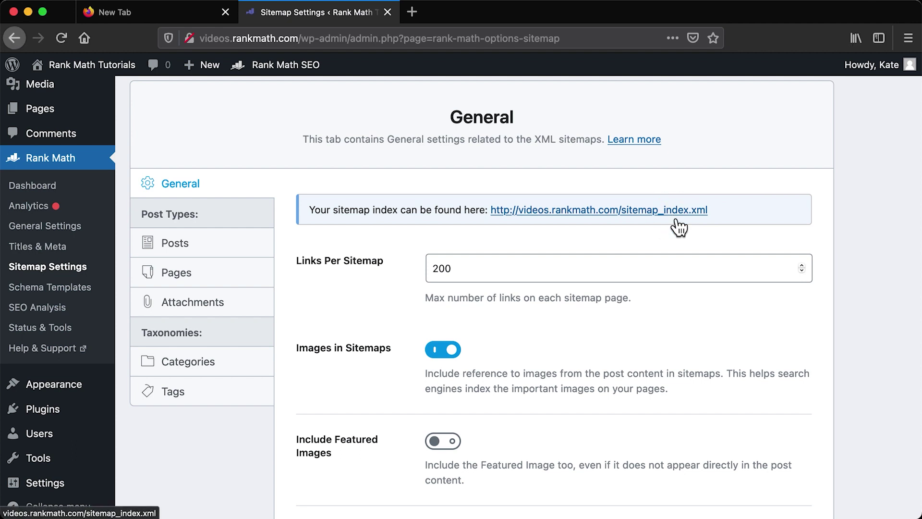
left_click(675, 219)
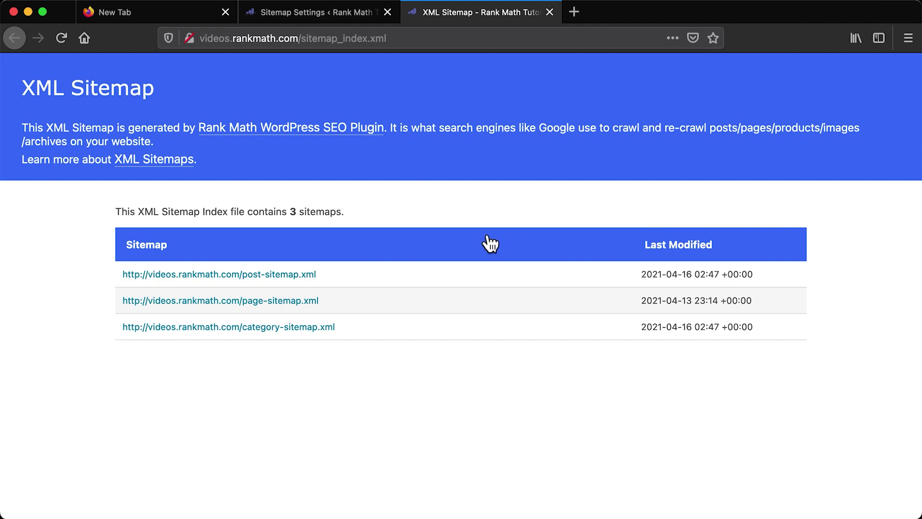
left_click(310, 275)
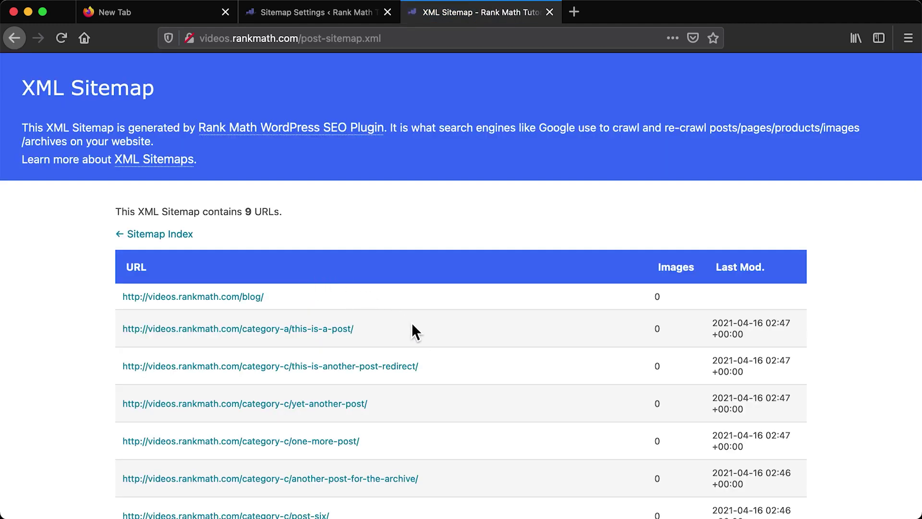
scroll(423, 353, "down", 3)
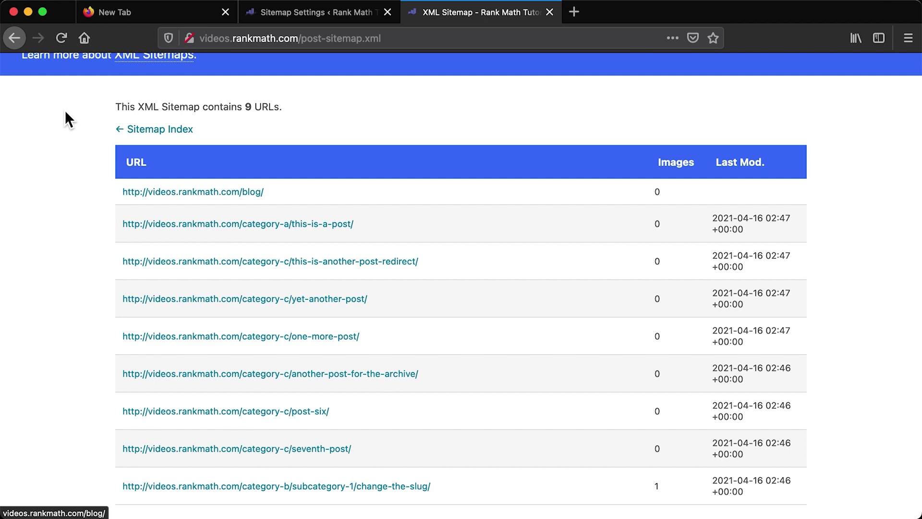
left_click(13, 39)
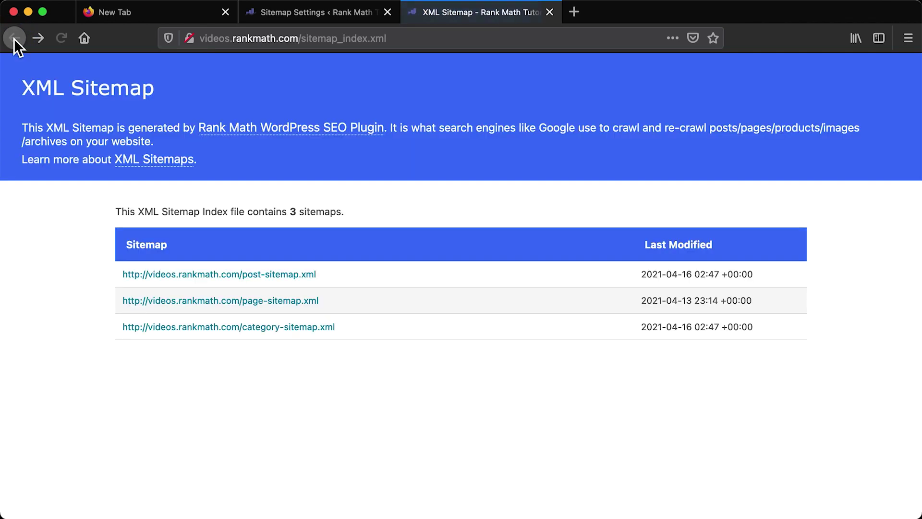
left_click(168, 305)
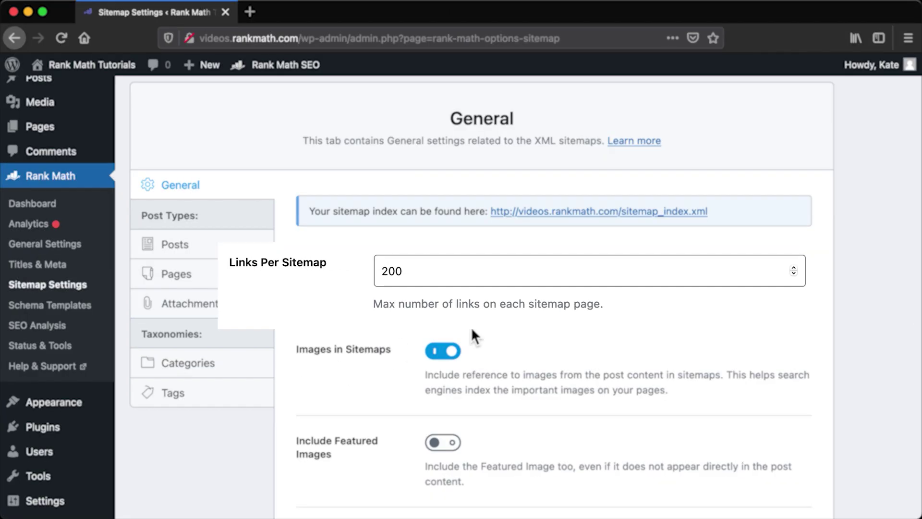
Step: Leave Links Per Sitemap at 200
left_click(354, 271)
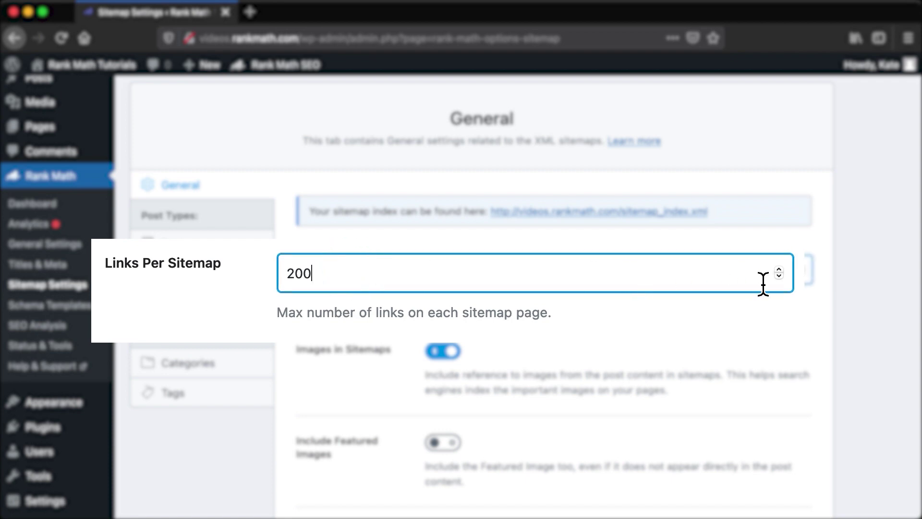
left_click(779, 275)
left_click(780, 269)
left_click_drag(380, 317, 555, 319)
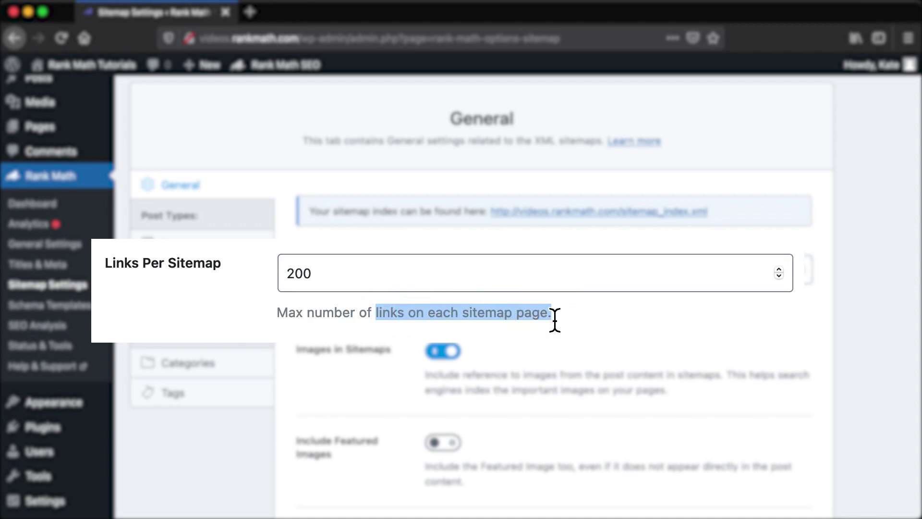
left_click(563, 340)
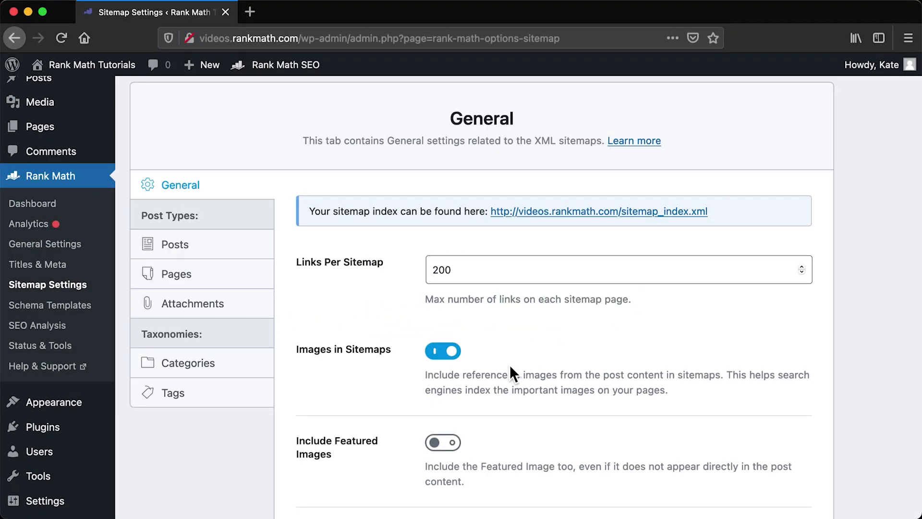
Step: Keep Images in Sitemaps on and Include Featured Images off
left_click(450, 361)
left_click(451, 367)
type("th tutorial")
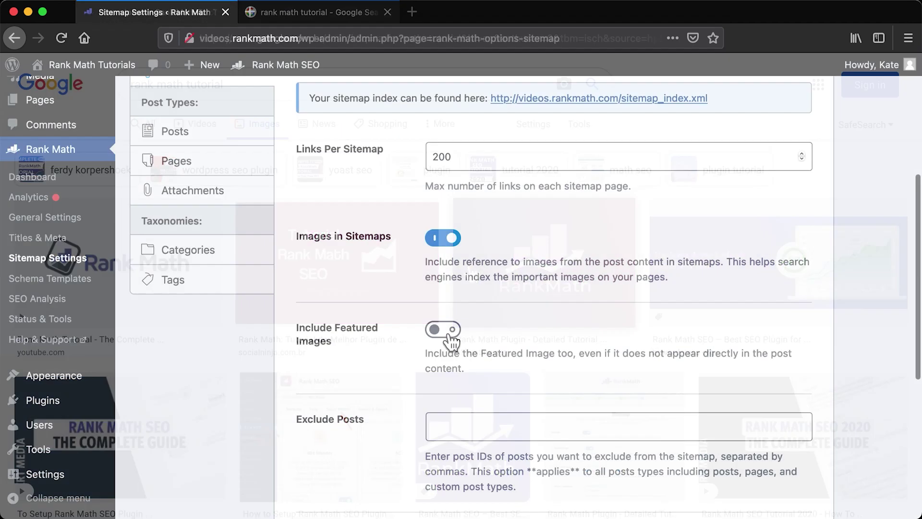
left_click(442, 329)
left_click(442, 329)
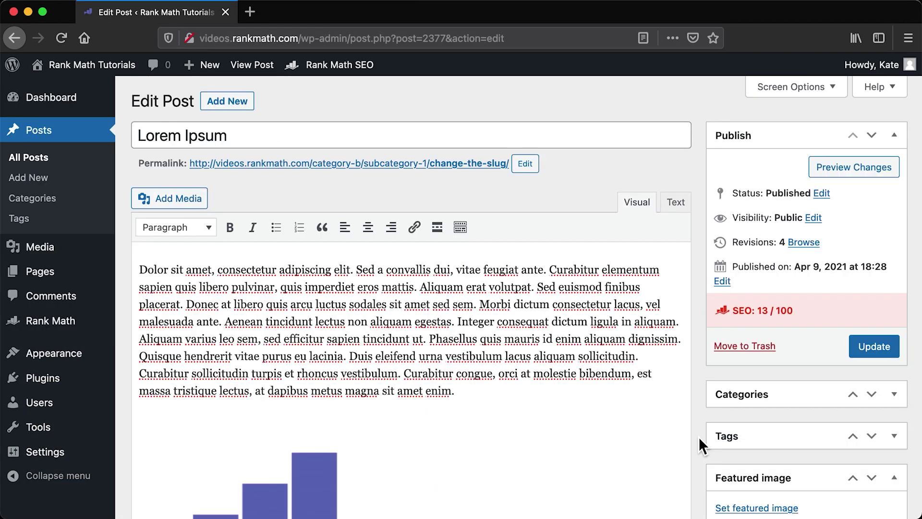
scroll(699, 437, "down", 3)
Step: Give the Lorem Ipsum post a featured image, update it and view the published post
left_click(759, 382)
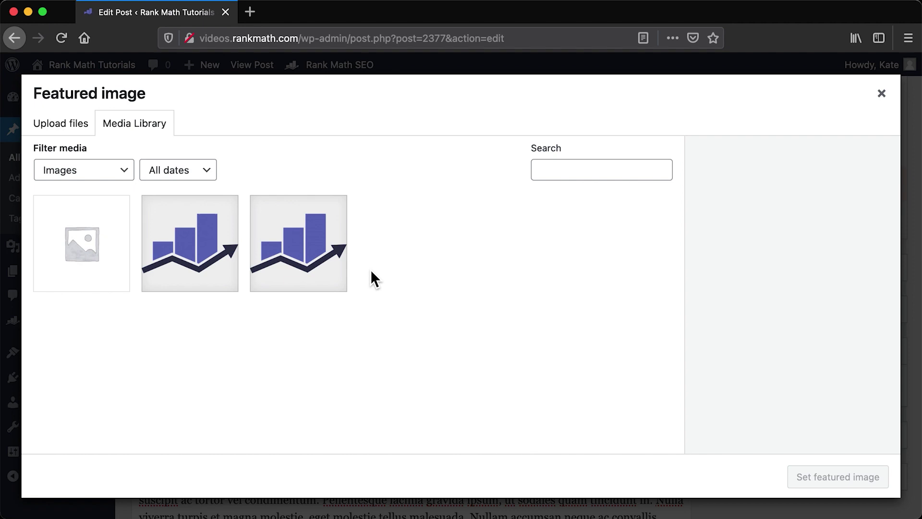
left_click(221, 239)
left_click(823, 478)
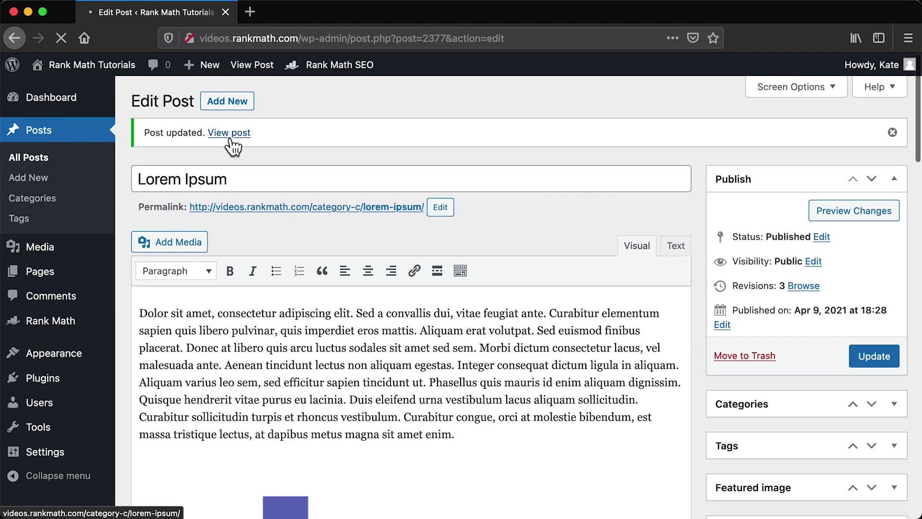
left_click(229, 134)
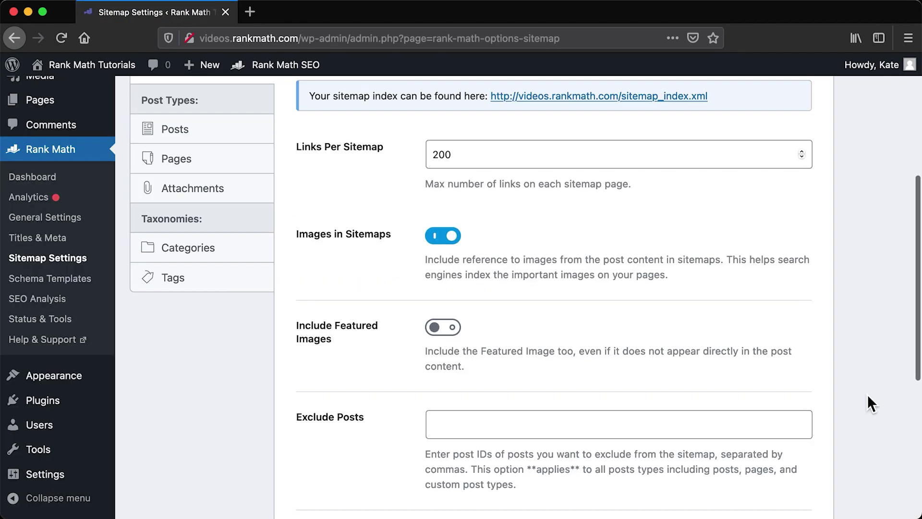
scroll(868, 394, "down", 5)
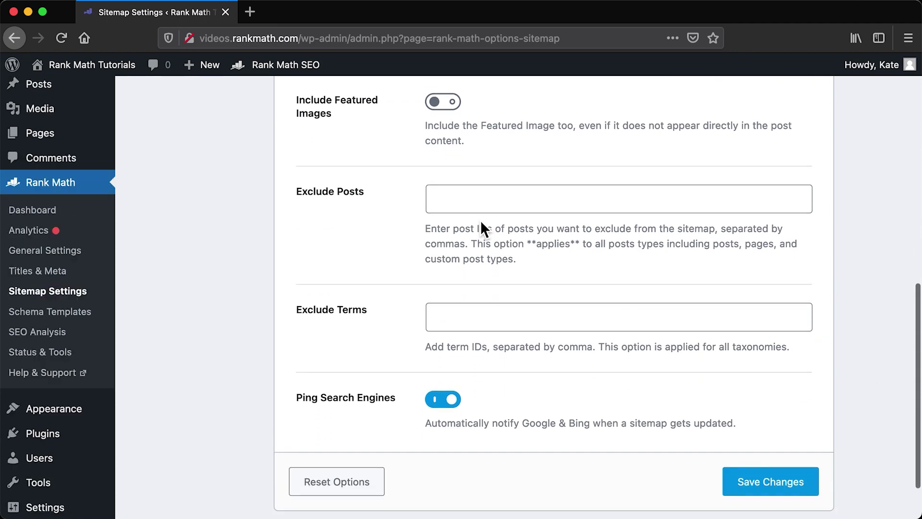
Step: Exclude post ID 2377, read from the Lorem Ipsum edit URL, from the sitemap
left_click(491, 204)
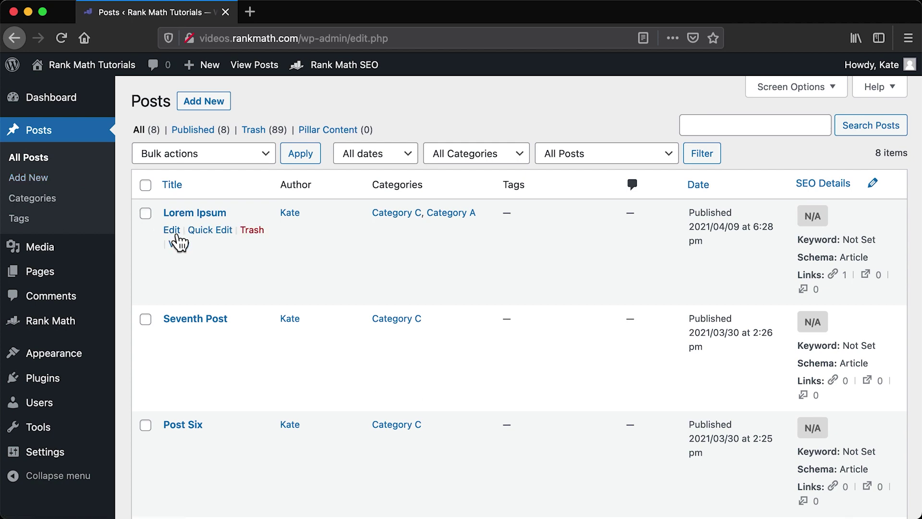
left_click(173, 232)
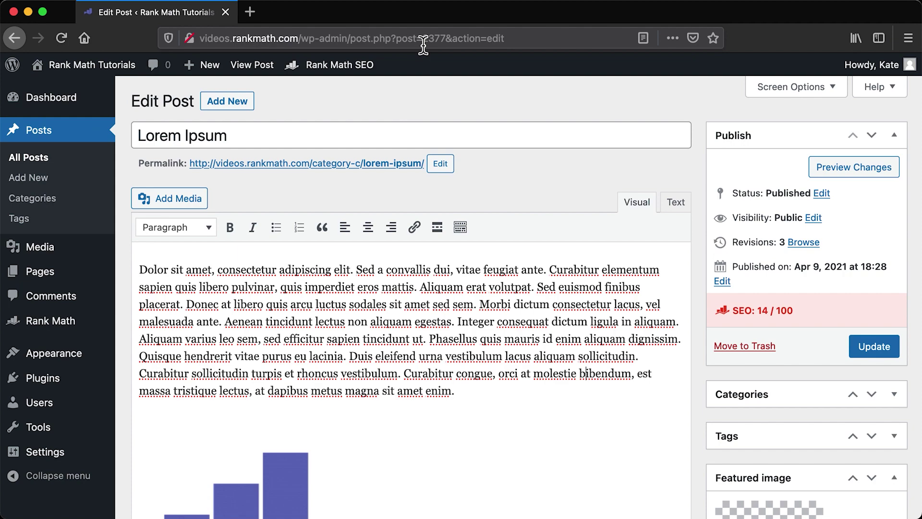
left_click_drag(424, 46, 447, 46)
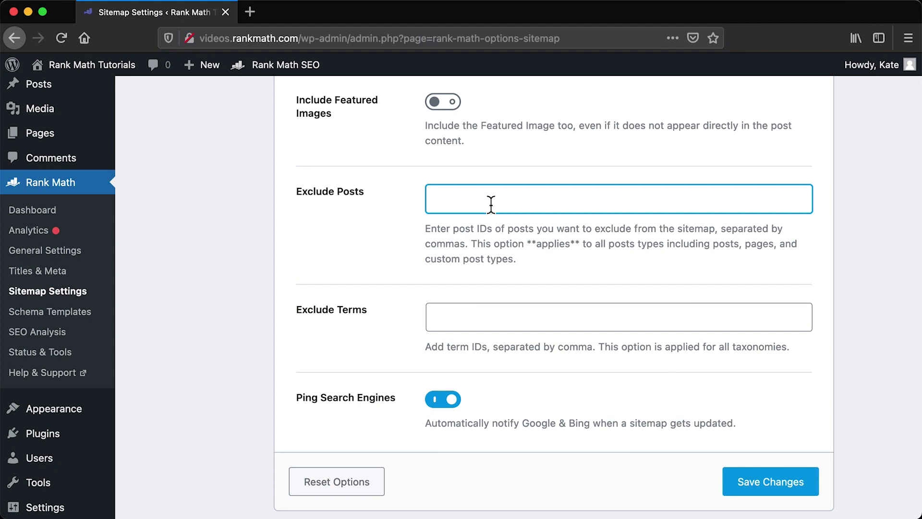
type("2377")
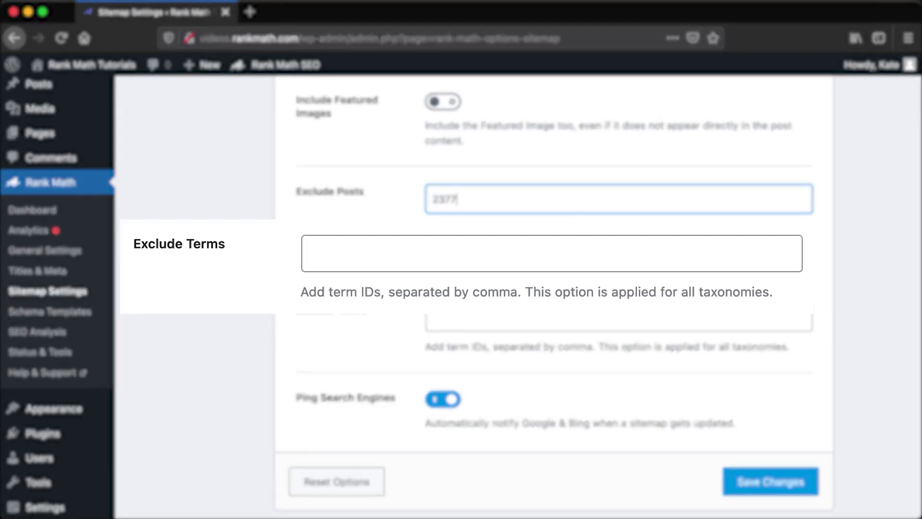
Step: Find Category A's term ID 516 in its Edit Category address
left_click(483, 317)
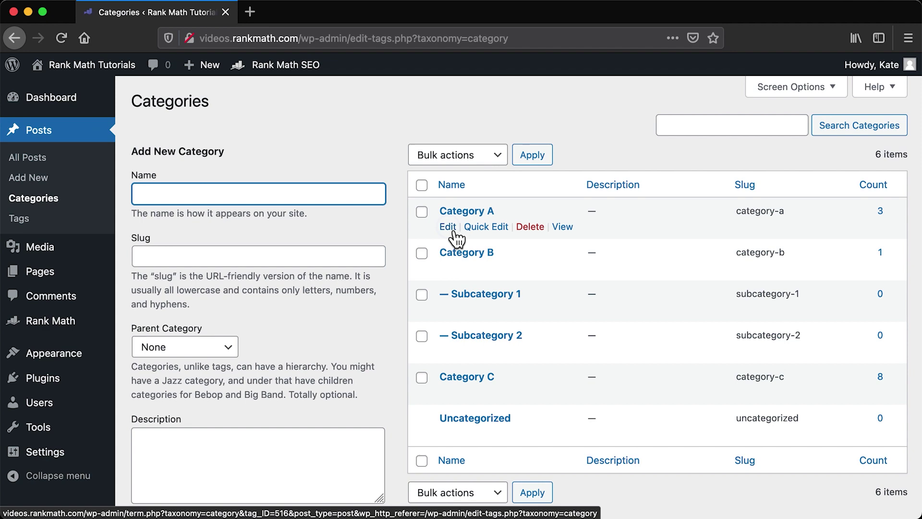
left_click(451, 229)
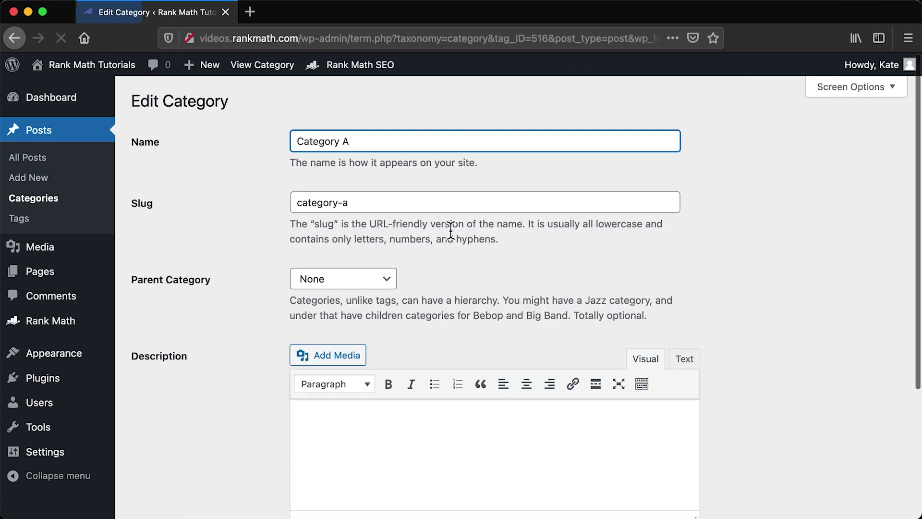
left_click_drag(464, 52, 551, 39)
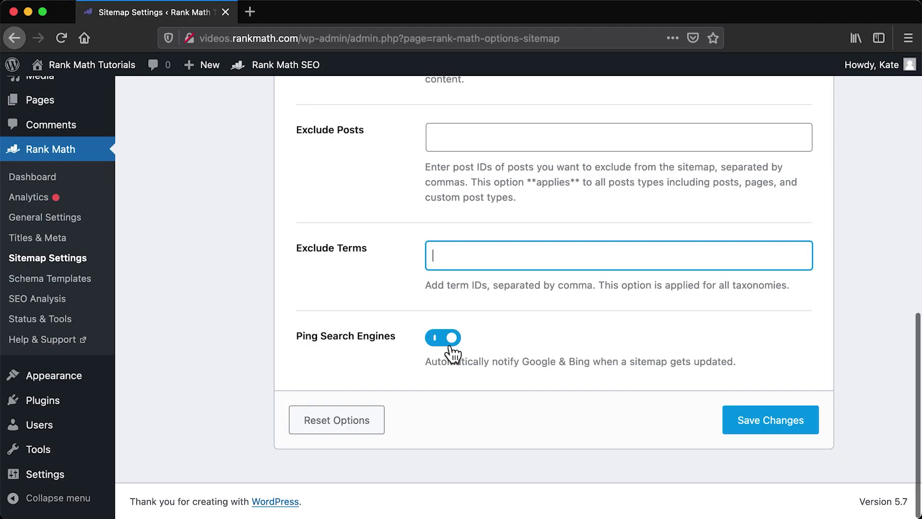
Step: Keep Ping Search Engines on so Google and Bing hear of sitemap updates
left_click(451, 346)
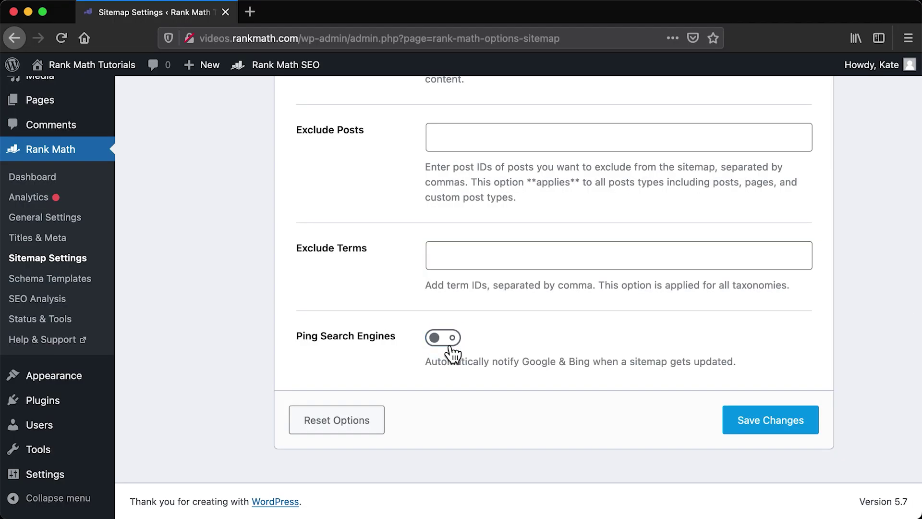
left_click(450, 345)
left_click_drag(523, 362, 595, 362)
left_click(585, 404)
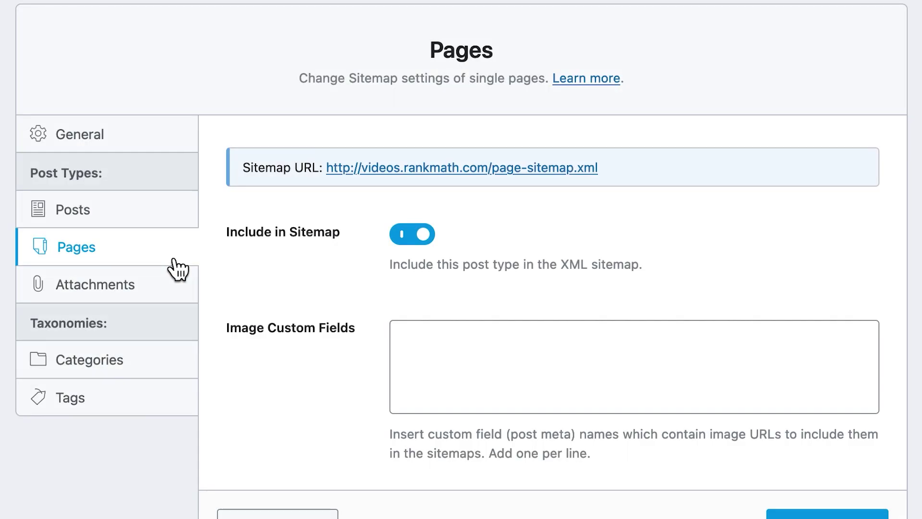
Step: Browse the Posts, Products, Forums, Topics and Replies sitemap tabs, including forums
left_click(188, 213)
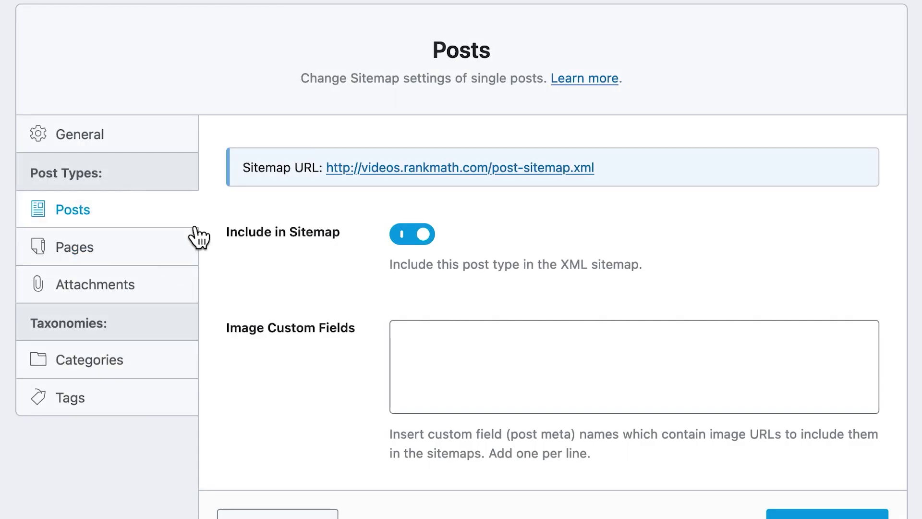
left_click(158, 284)
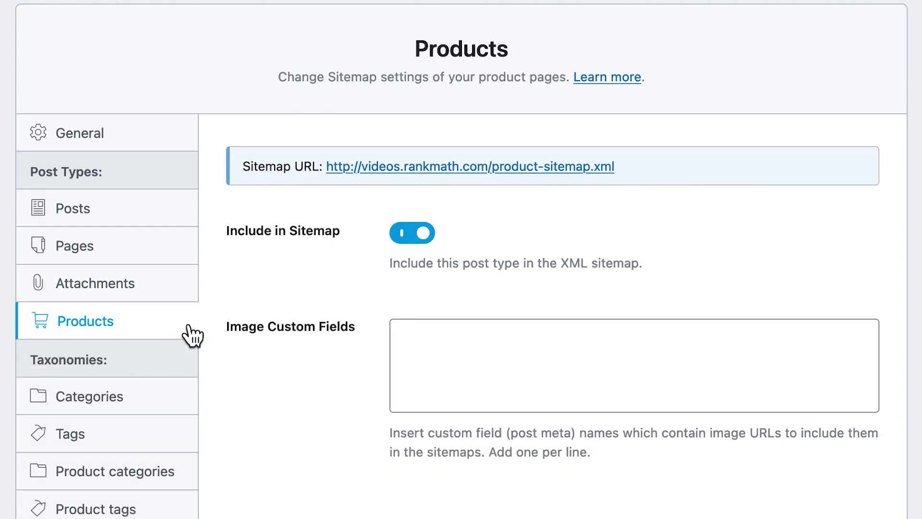
left_click(414, 235)
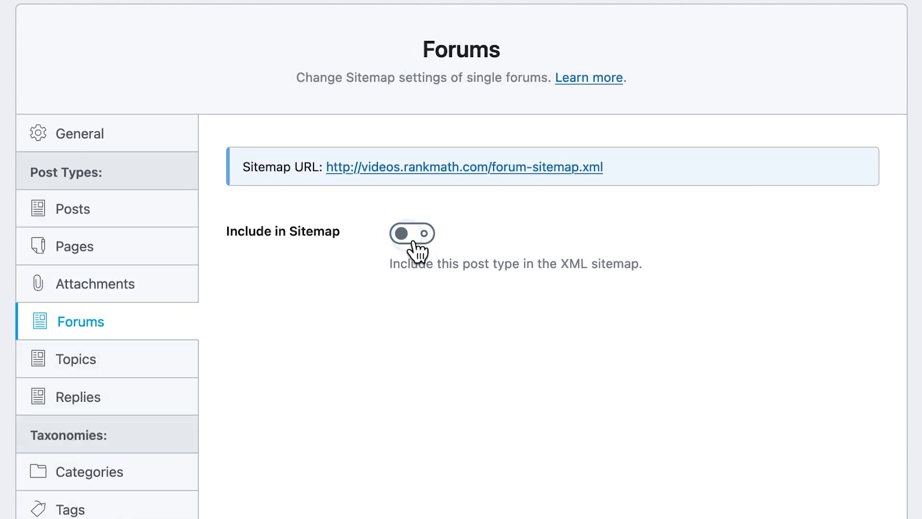
left_click(413, 235)
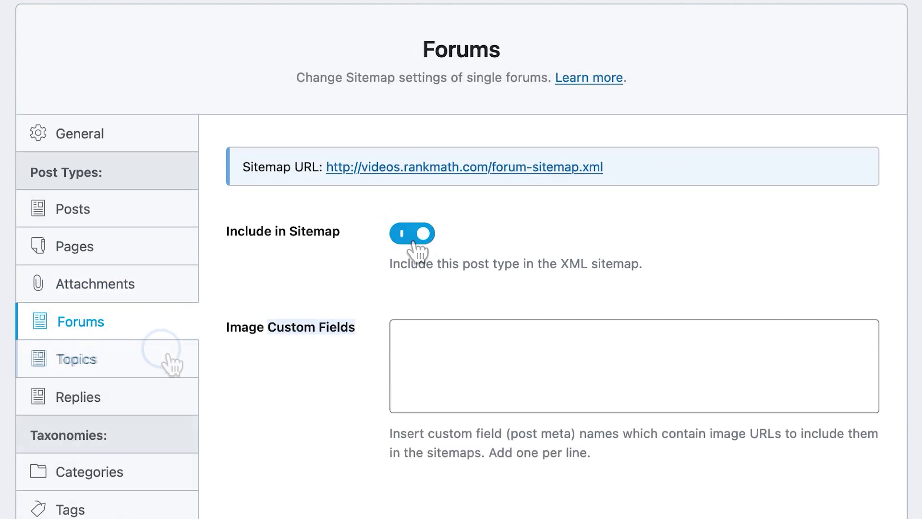
left_click(179, 361)
left_click(173, 397)
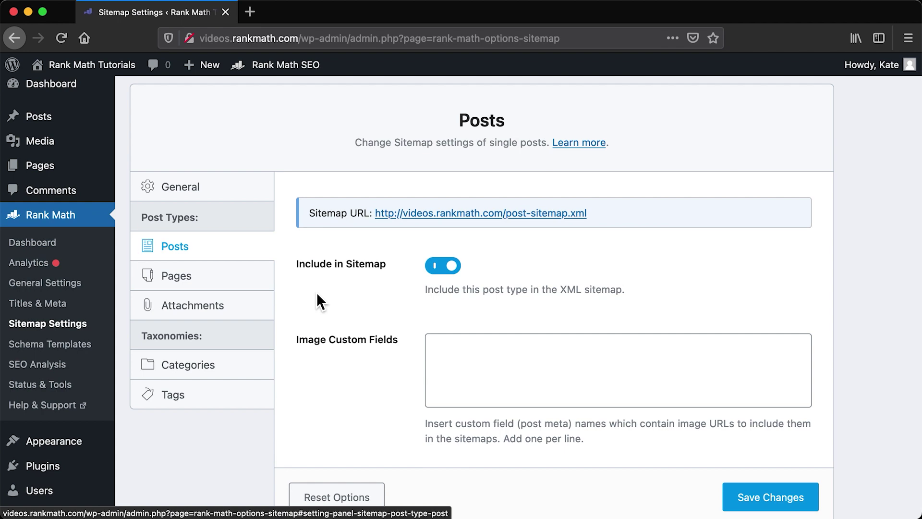
Step: Keep Posts included in the sitemap and review the Image Custom Fields setting
left_click(447, 269)
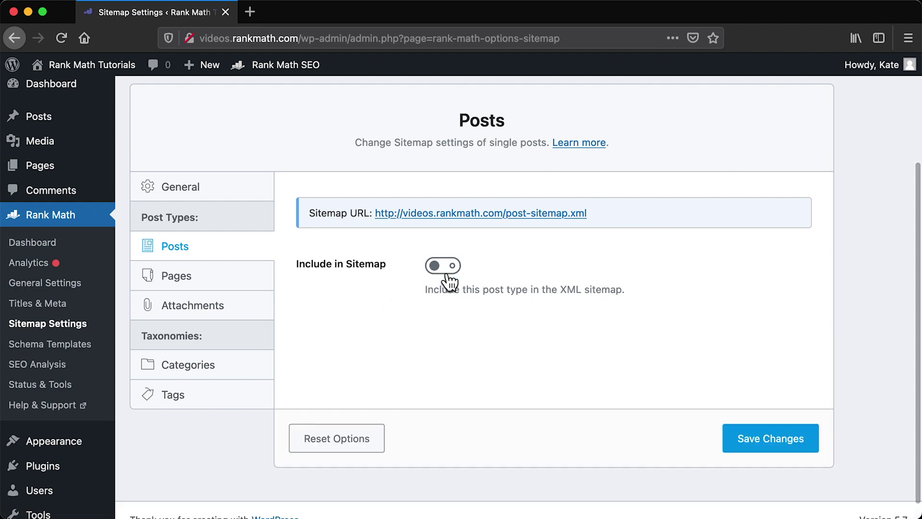
left_click(447, 269)
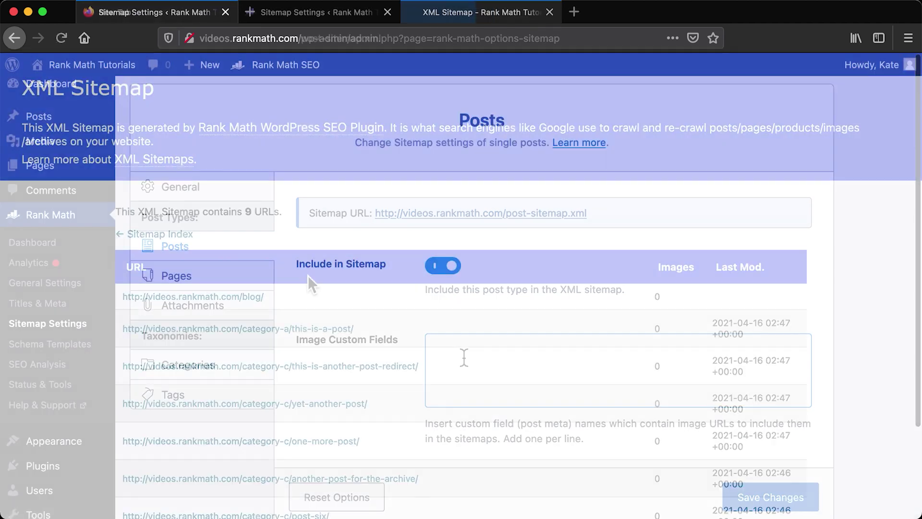
scroll(425, 358, "down", 3)
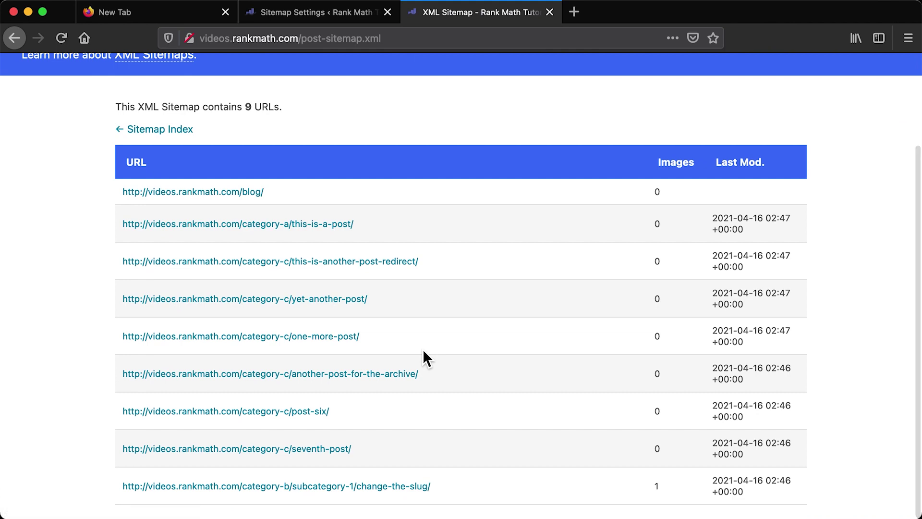
left_click_drag(297, 336, 387, 342)
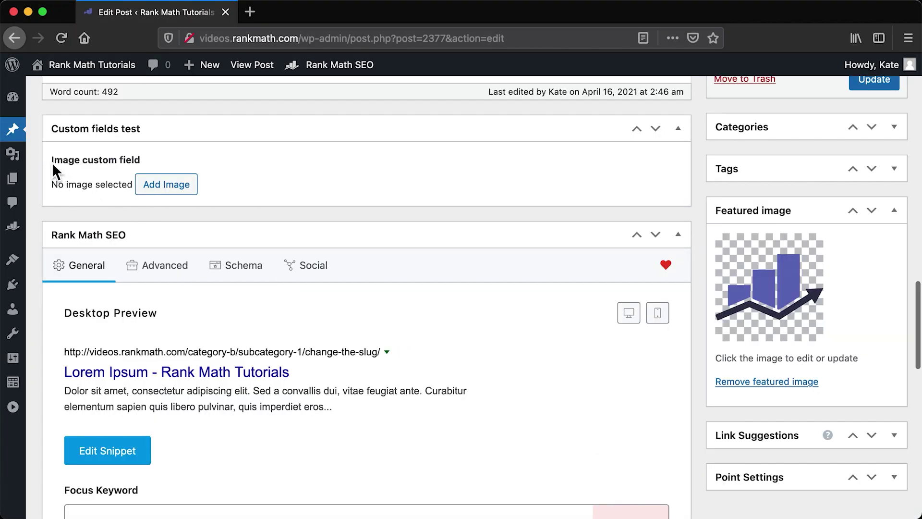
left_click_drag(52, 162, 134, 166)
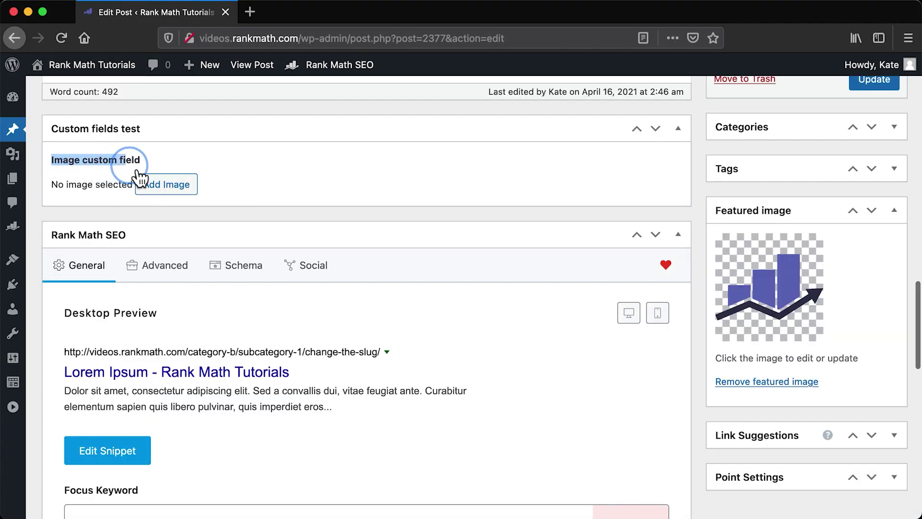
Step: Attach the chart image to the post's image_custom_field custom field
left_click(168, 187)
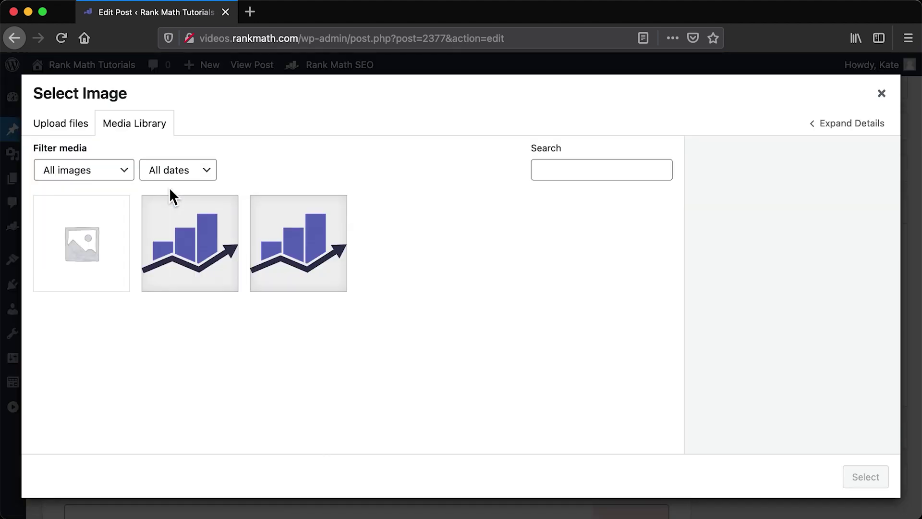
left_click(182, 246)
left_click(866, 477)
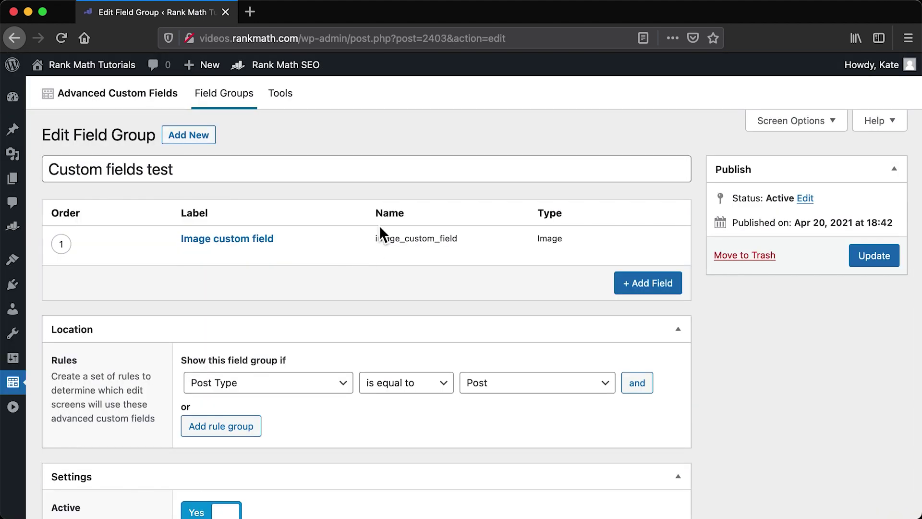
left_click_drag(376, 213, 411, 214)
left_click_drag(374, 242, 488, 255)
left_click(494, 251)
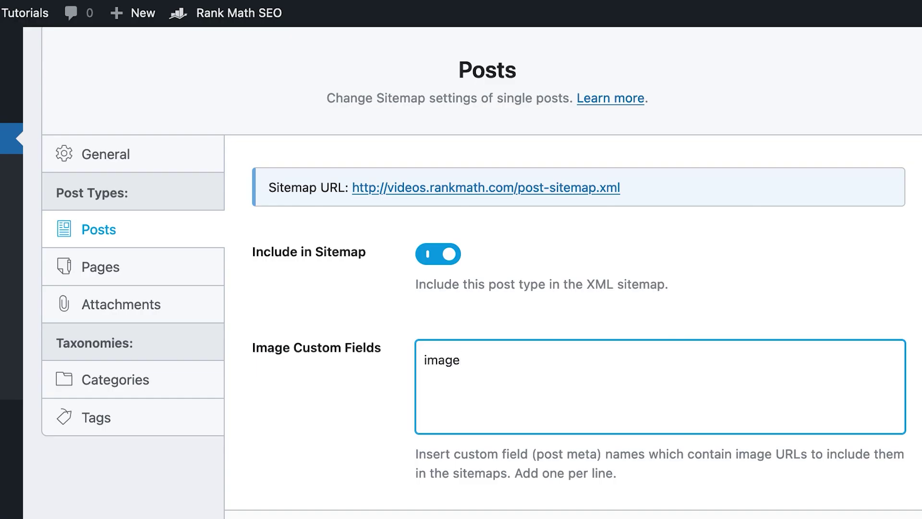
left_click(121, 305)
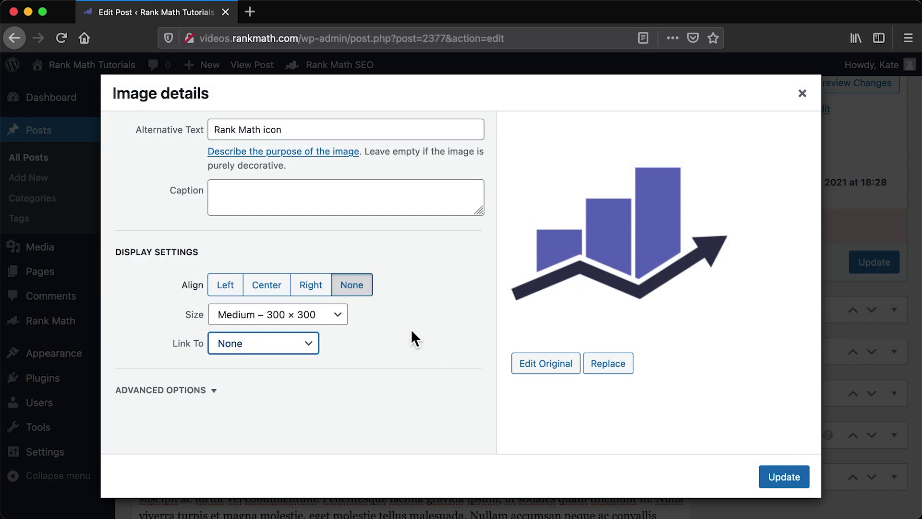
Step: Link the chart image to its attachment page and check the rank-math-icon attachment page
left_click(315, 343)
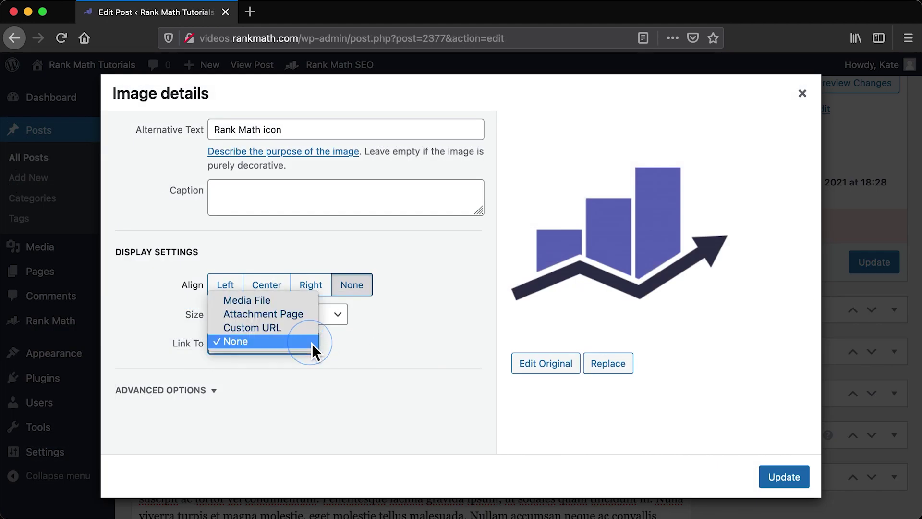
left_click(309, 317)
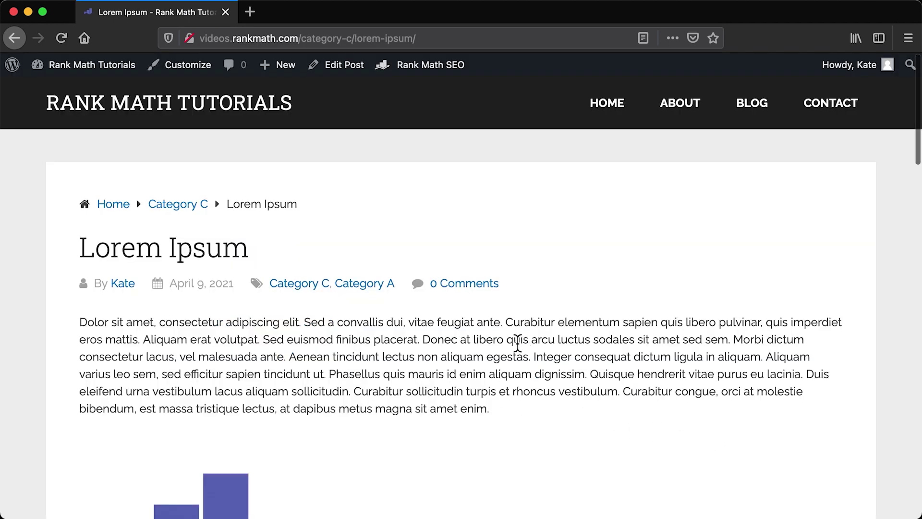
scroll(517, 341, "down", 4)
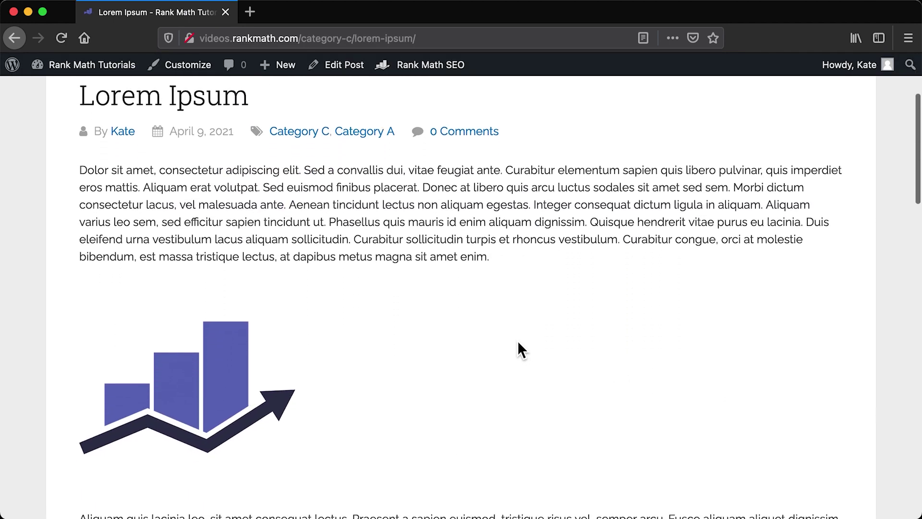
scroll(517, 350, "down", 2)
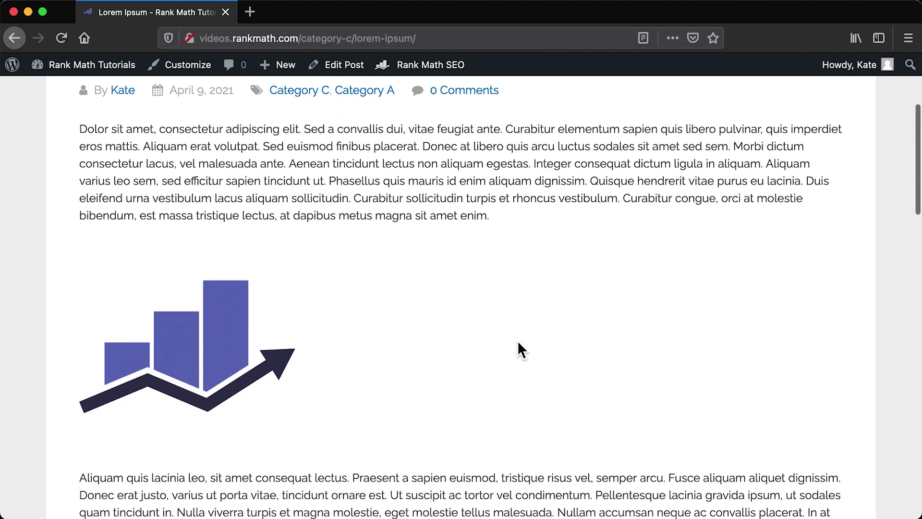
left_click(258, 320)
scroll(495, 372, "down", 1)
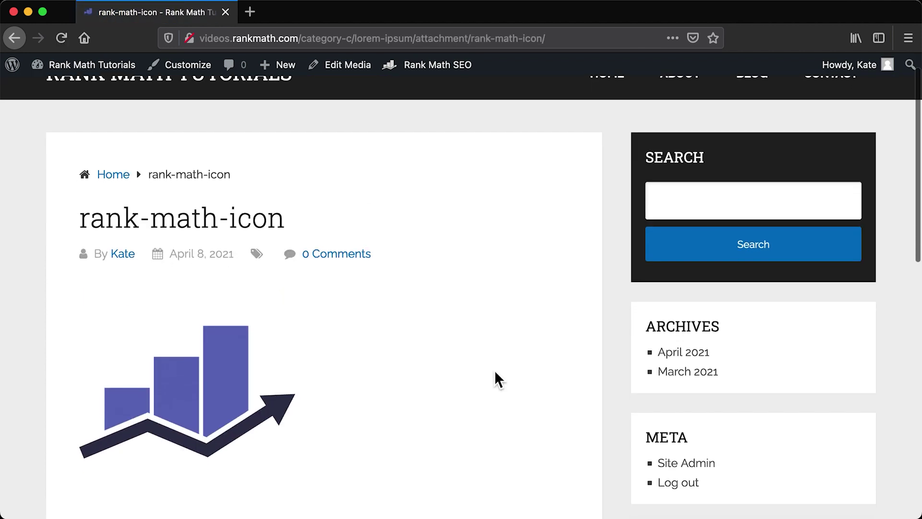
scroll(495, 373, "down", 5)
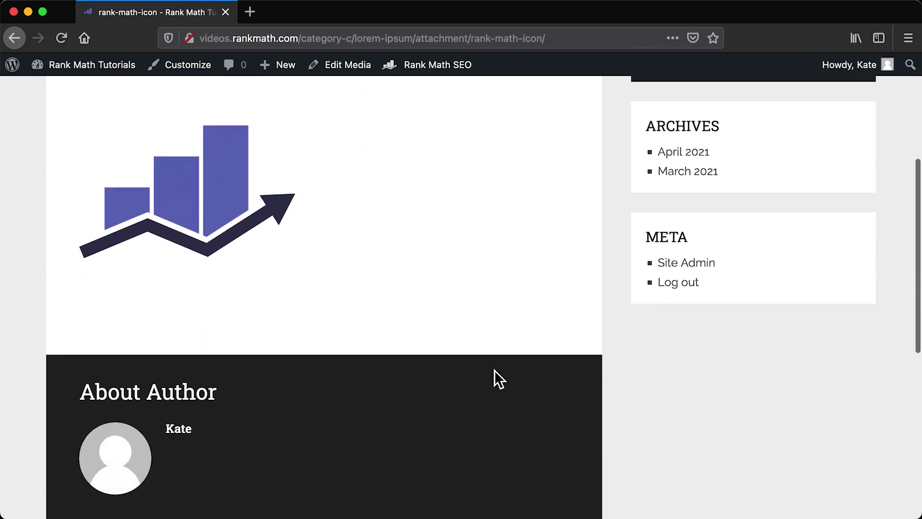
scroll(495, 375, "up", 3)
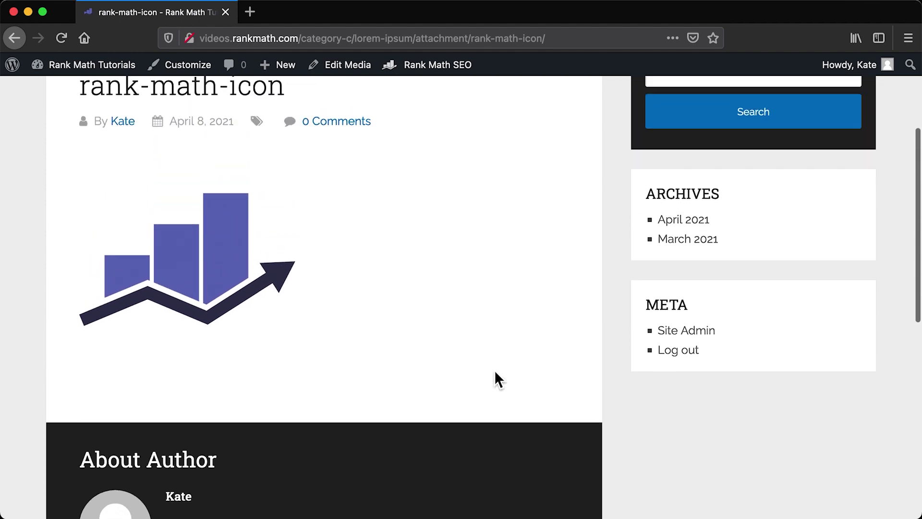
scroll(496, 373, "up", 5)
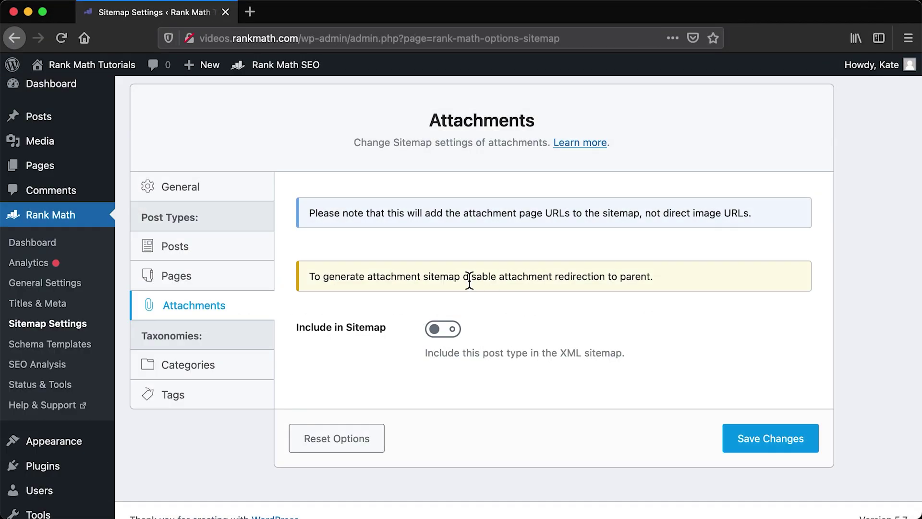
Step: Turn off and save Redirect Attachments, then include attachments in the sitemap
left_click_drag(464, 278, 660, 287)
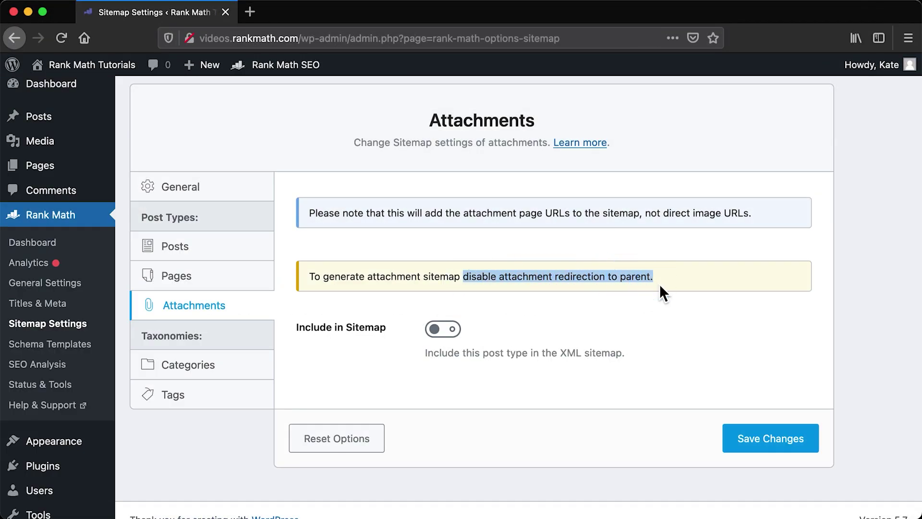
left_click(99, 289)
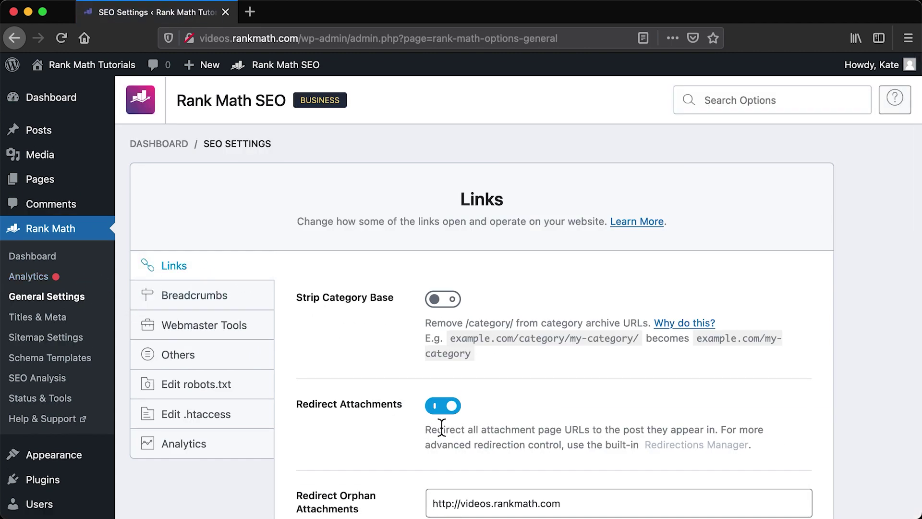
left_click(447, 407)
scroll(444, 418, "down", 10)
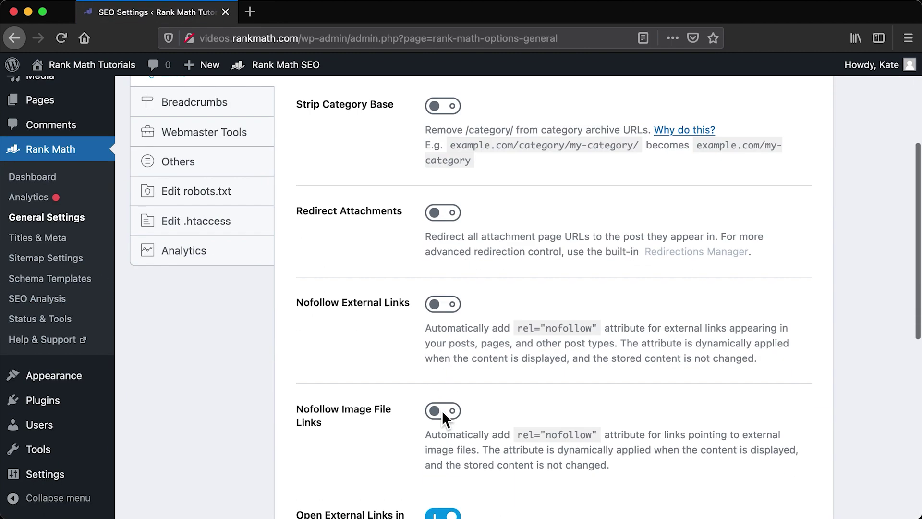
left_click(758, 430)
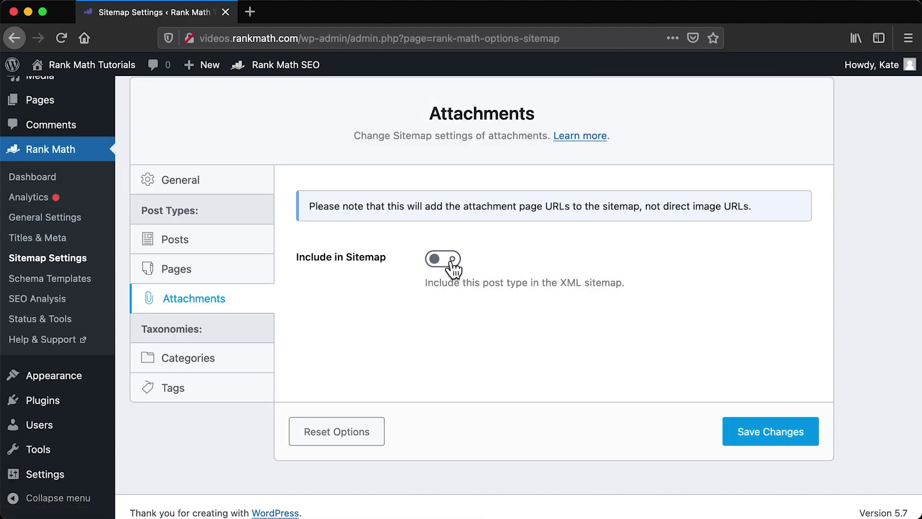
left_click(450, 261)
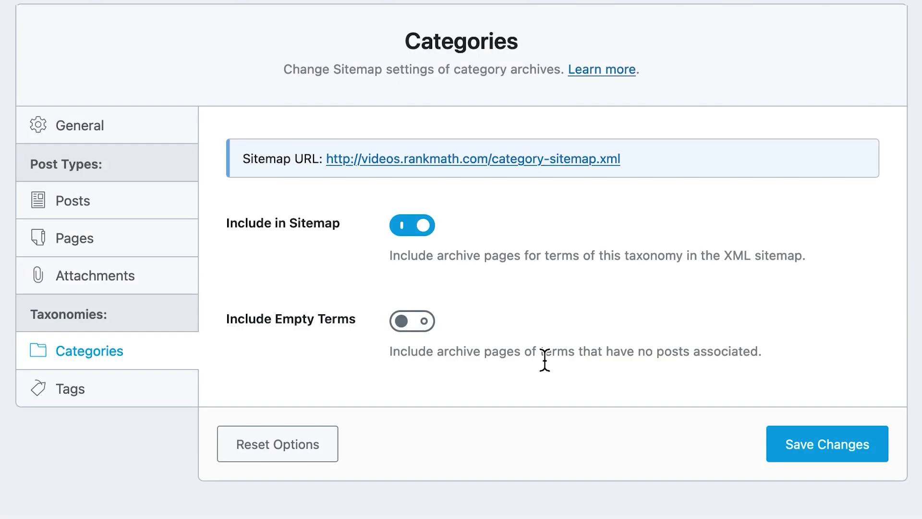
Step: Review the note on terms without posts and leave Tags excluded from the sitemap
left_click_drag(545, 361, 761, 353)
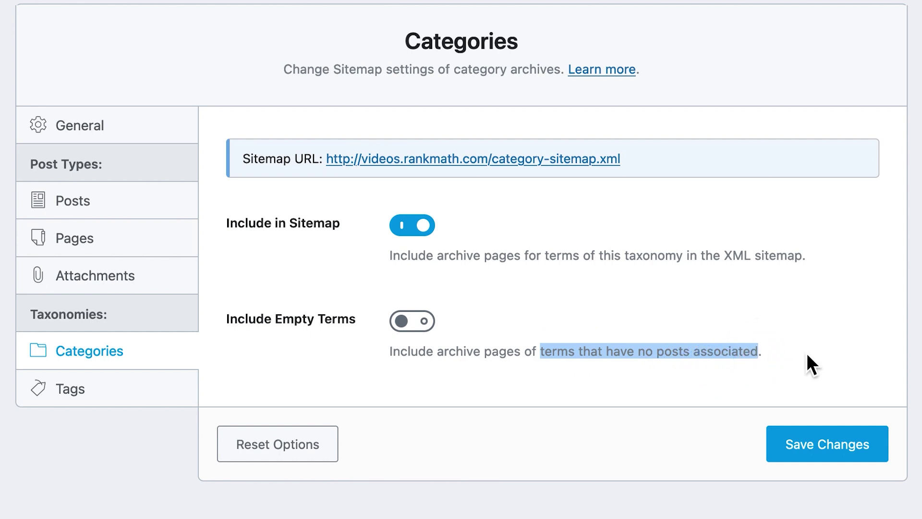
left_click(809, 356)
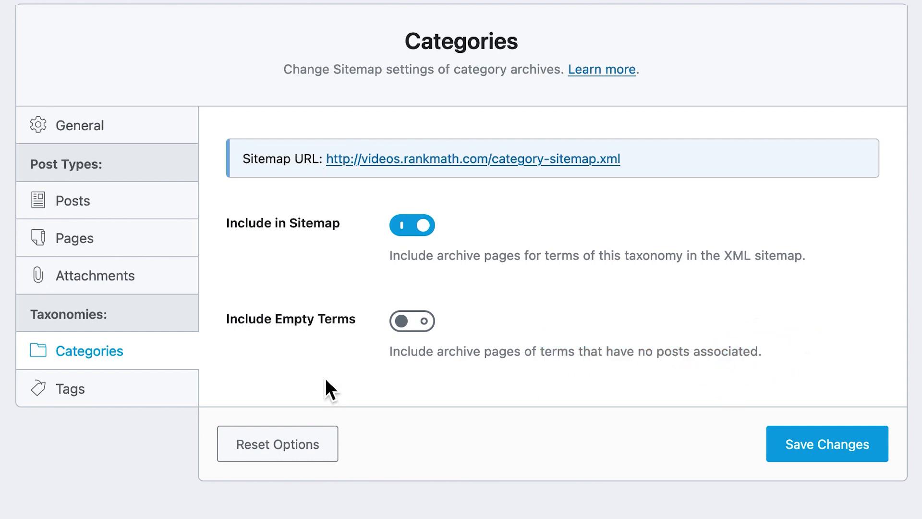
left_click(179, 389)
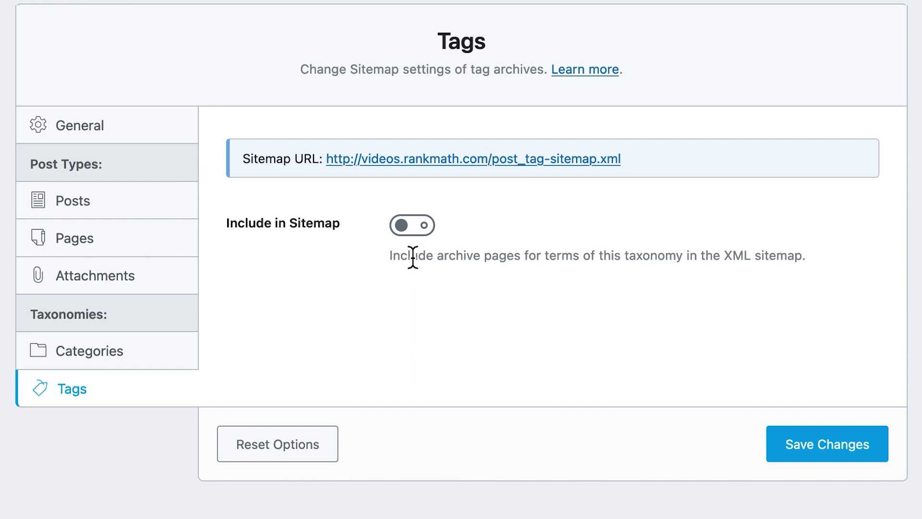
left_click(423, 229)
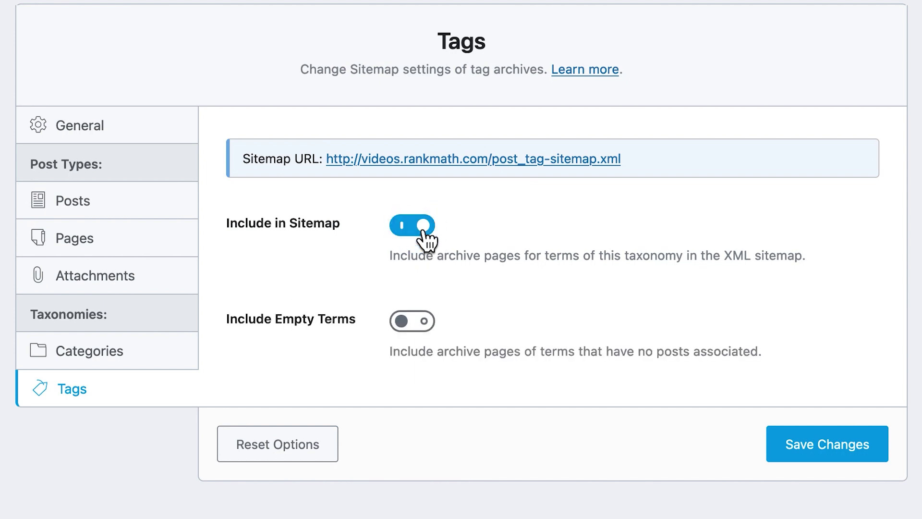
left_click(424, 231)
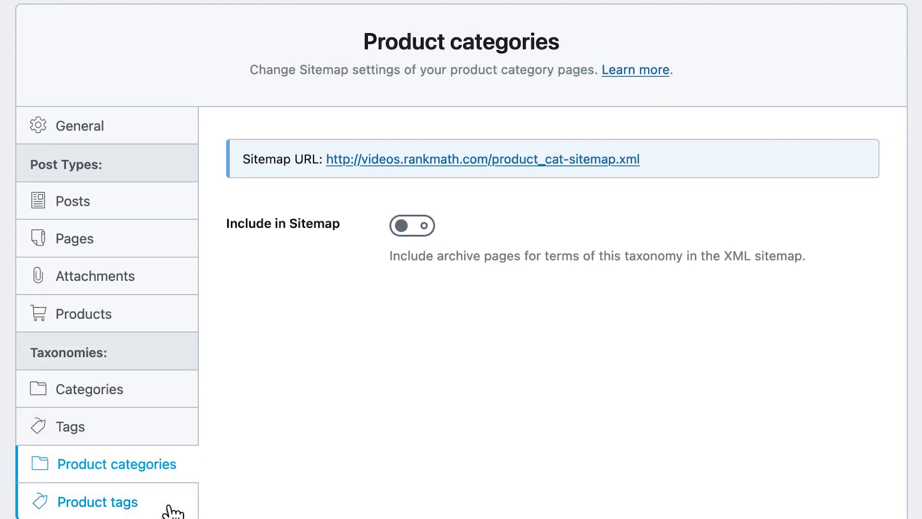
Step: Keep Product tags included and open the category sitemap listing 4 URLs
left_click(171, 512)
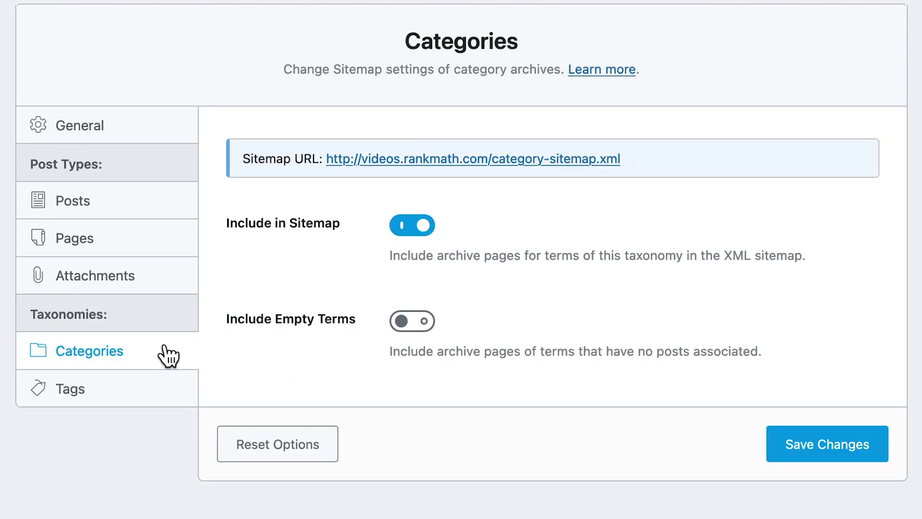
left_click(417, 236)
left_click(419, 240)
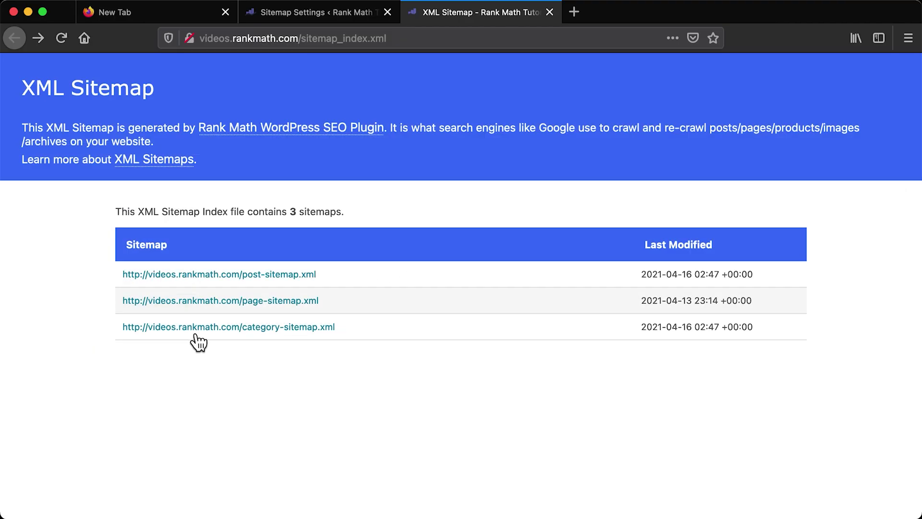
left_click(192, 329)
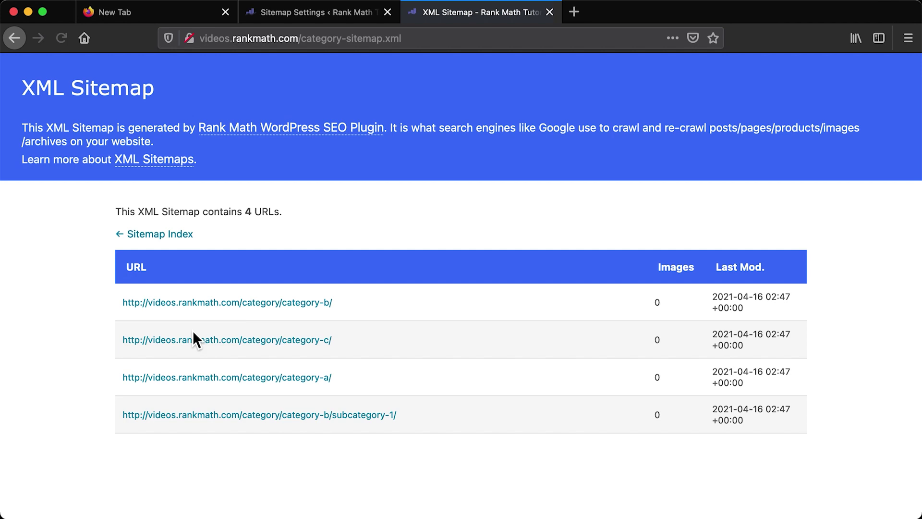
Step: Preview the Category A archive, then save the Categories sitemap settings with Include Empty Terms left off
left_click(172, 380)
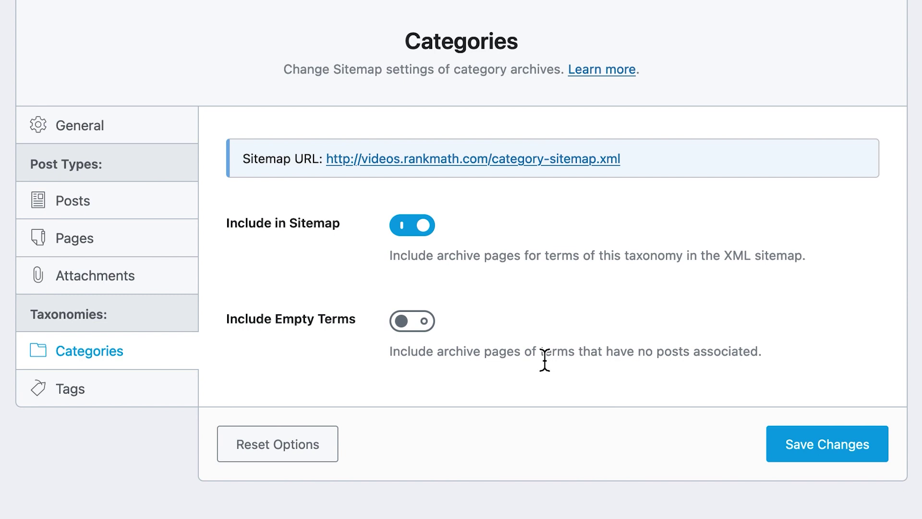
left_click_drag(541, 356, 760, 356)
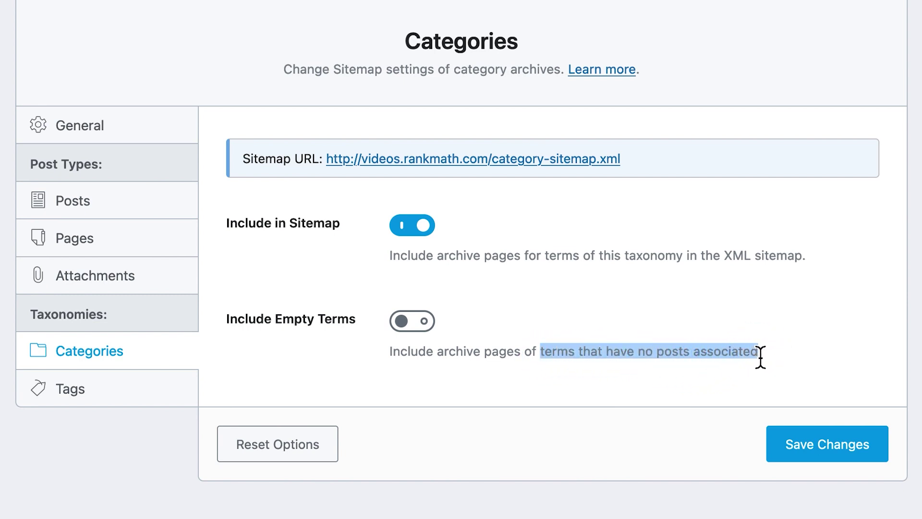
left_click(808, 355)
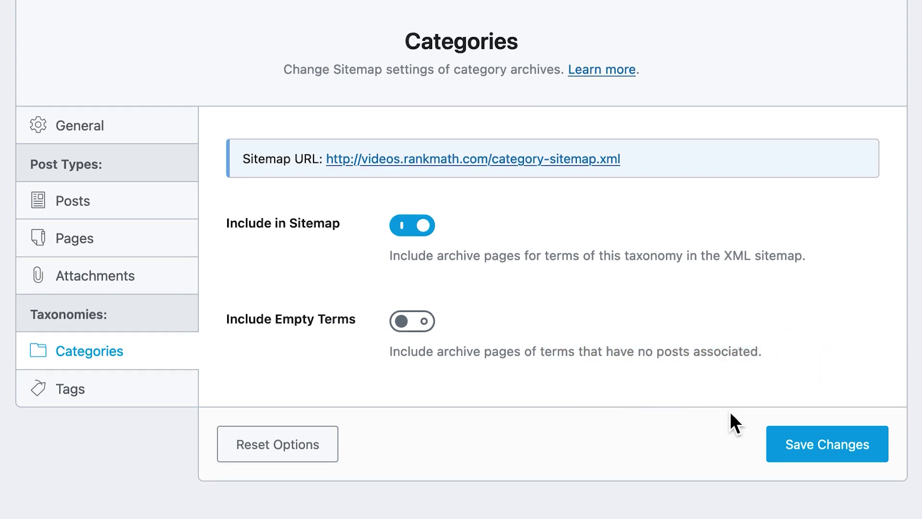
left_click(814, 460)
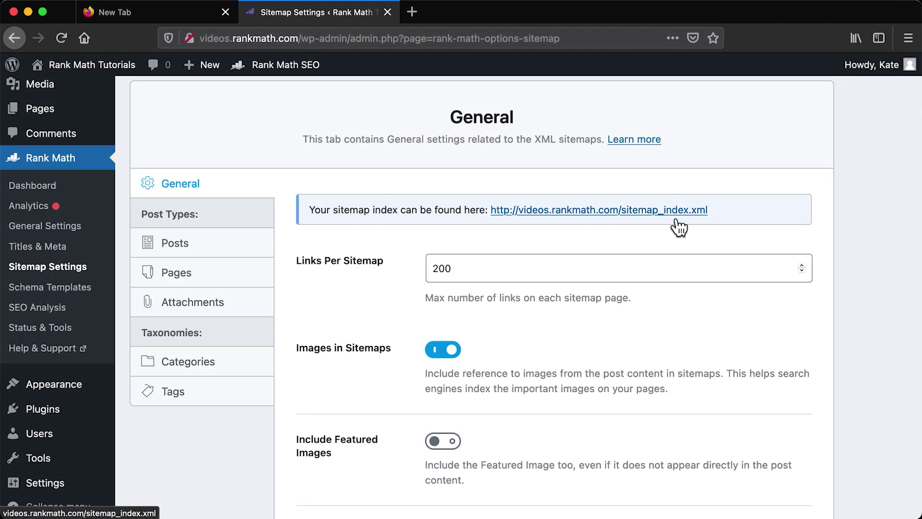
Step: Review the sitemap index in a new tab, then reset the sitemap settings to defaults
left_click(677, 215)
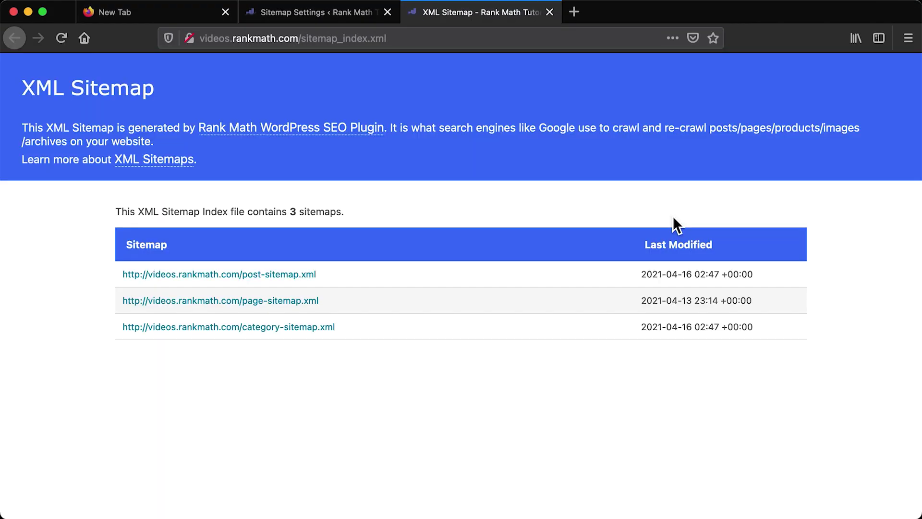
key("super+w")
scroll(512, 150, "down", 6)
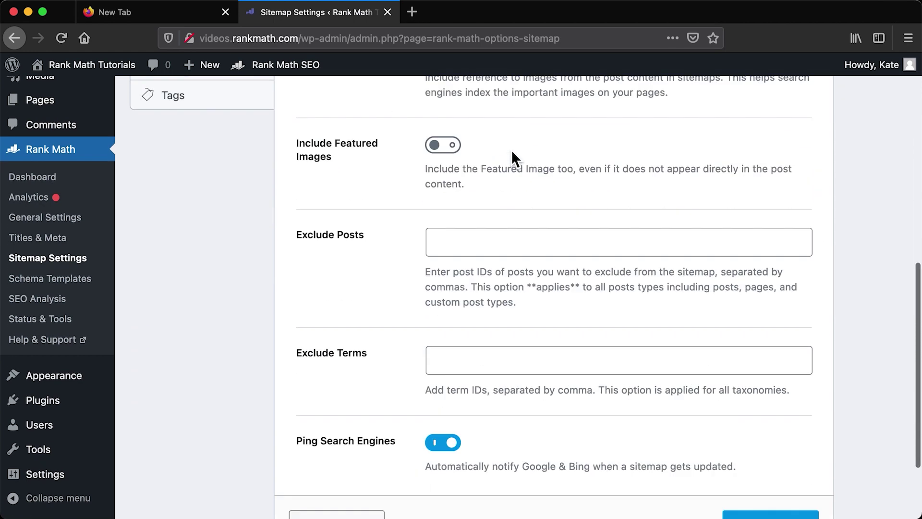
scroll(511, 150, "down", 3)
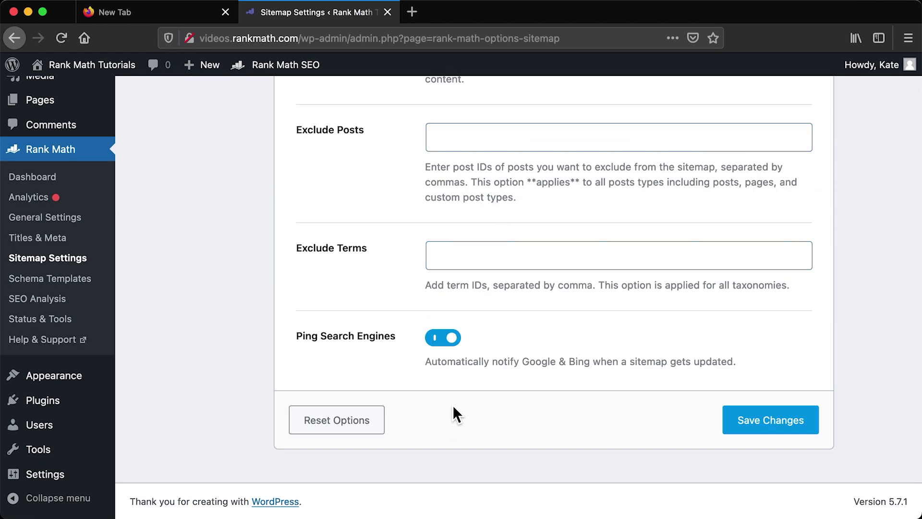
left_click(376, 421)
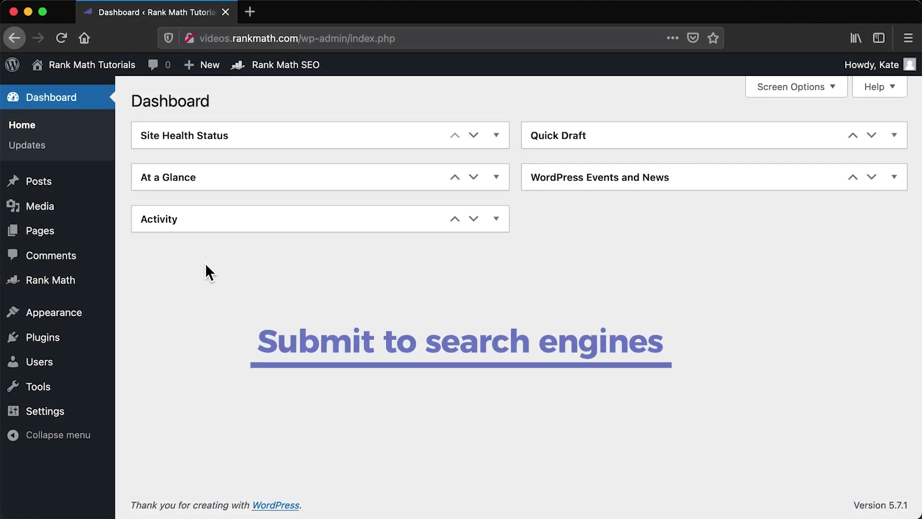
Step: Open Rank Math's Analytics page and start connecting Google services
mouse_move(103, 284)
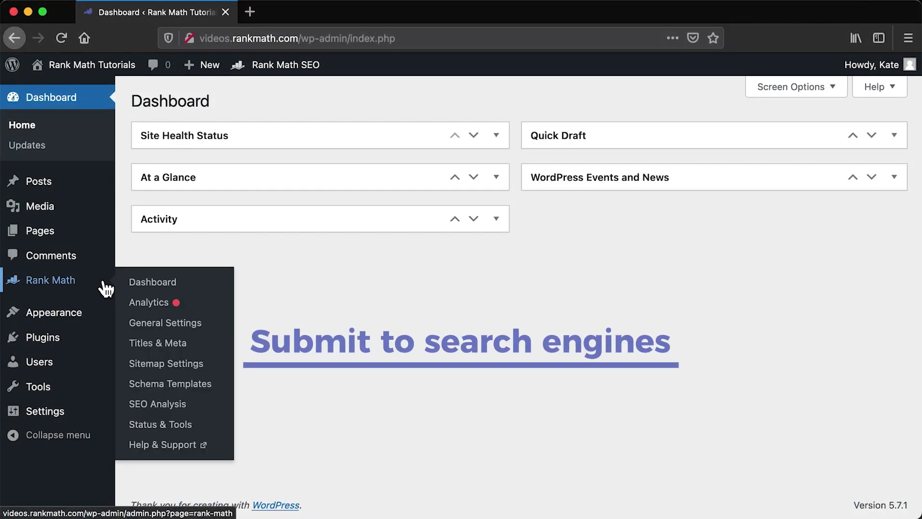
left_click(133, 318)
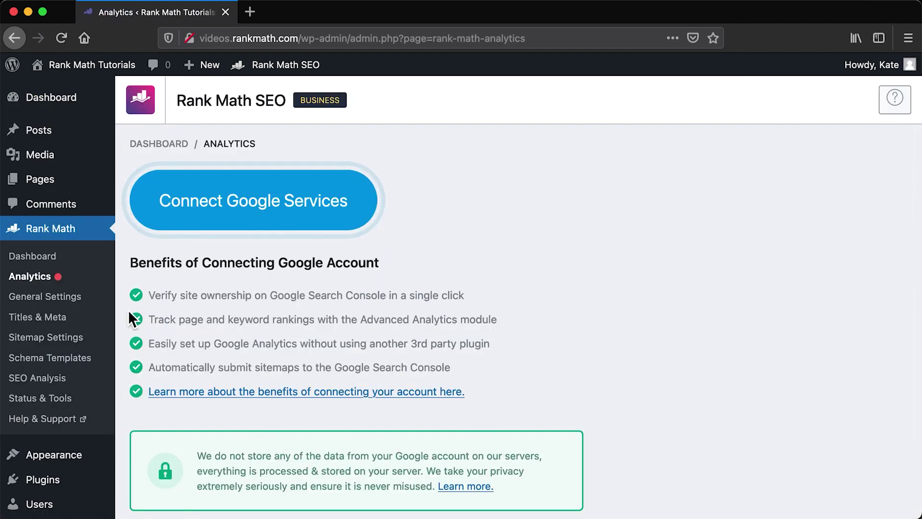
left_click(233, 235)
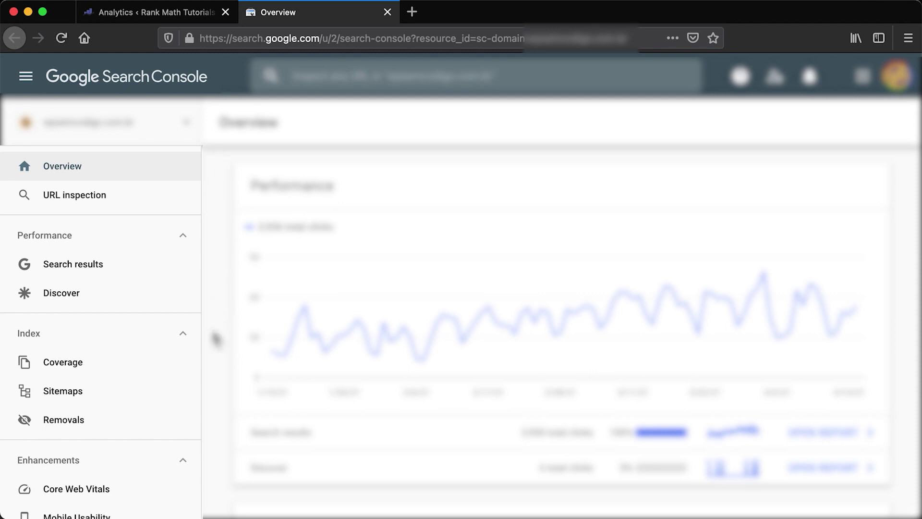
Step: Enter /sitemap_index.xml as a new sitemap in Search Console's Sitemaps report
left_click(123, 405)
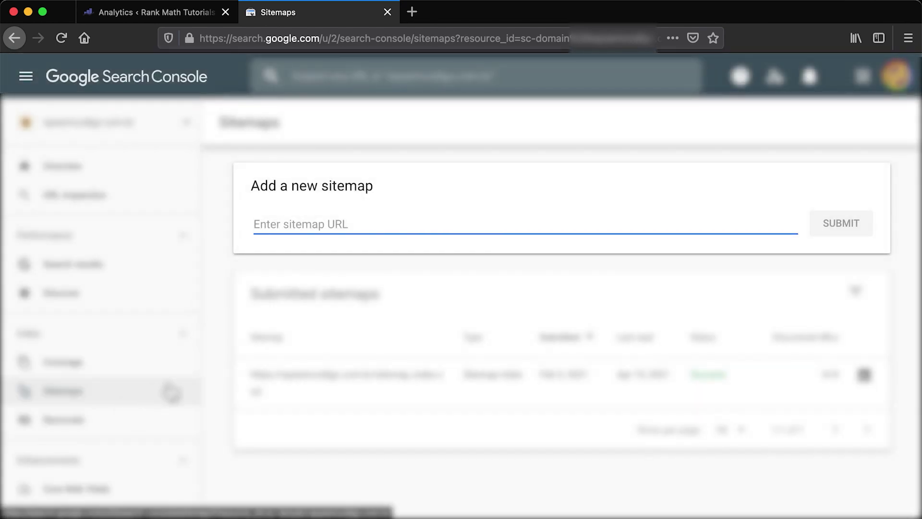
type("/sitemap_index.xml")
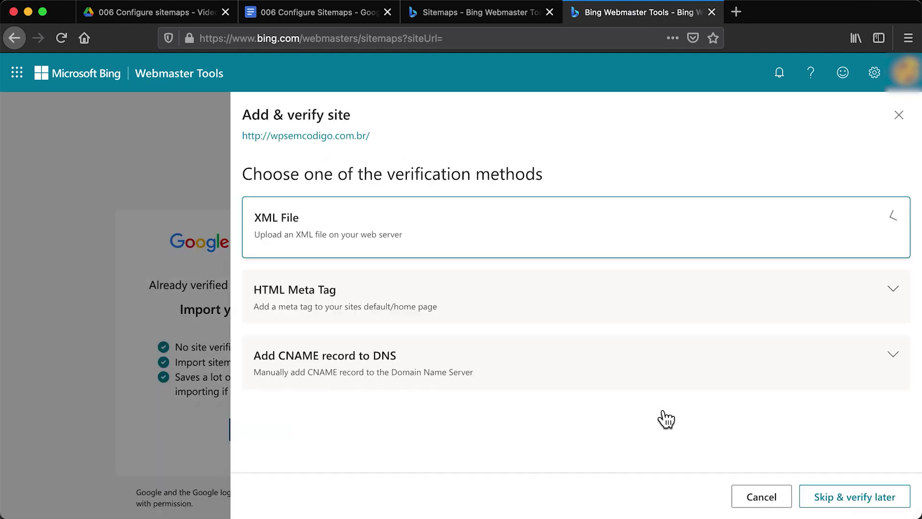
Step: Skip manual verification and import the site into Bing Webmaster Tools from Google Search Console
left_click(206, 298)
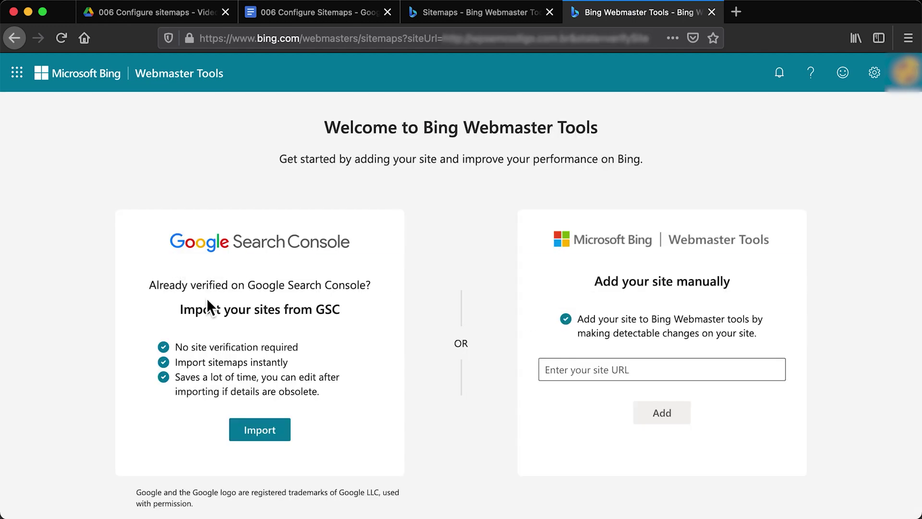
left_click(269, 432)
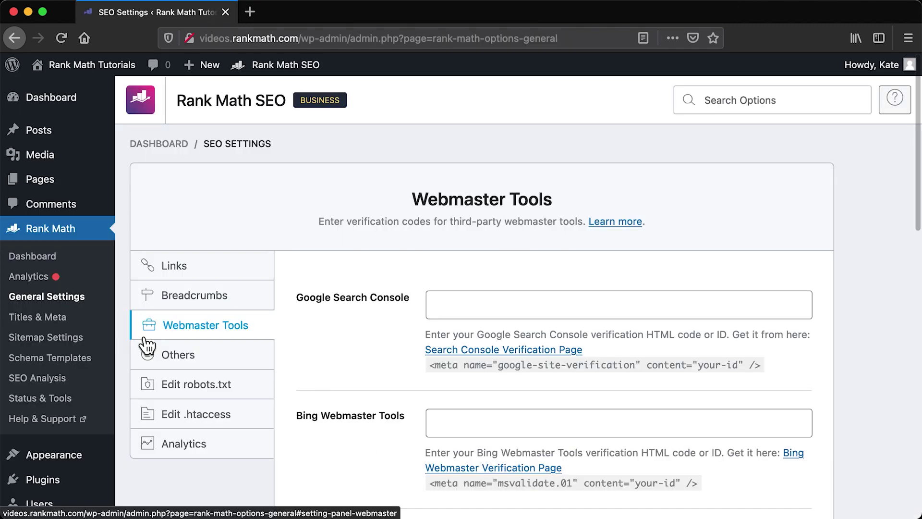
left_click(453, 422)
scroll(454, 423, "down", 1)
scroll(455, 423, "down", 5)
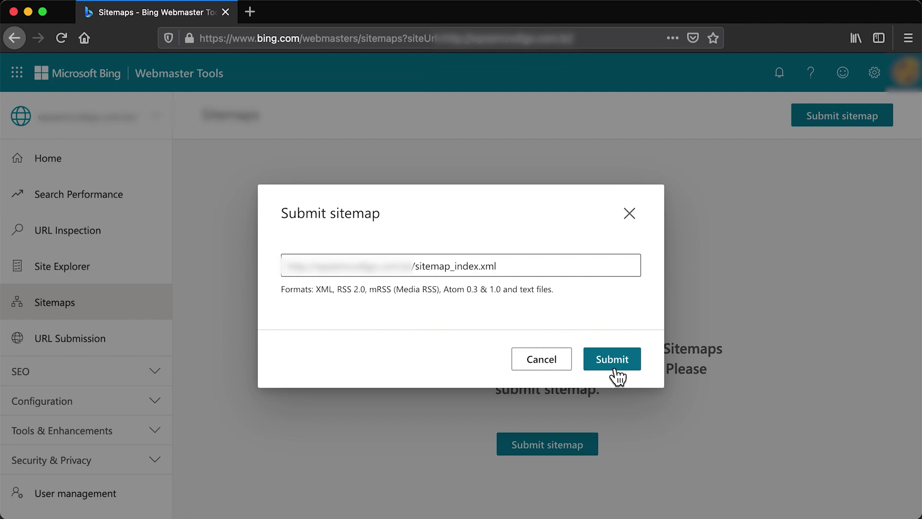
Step: Submit the sitemap_index.xml URL in Bing's Submit sitemap dialog
left_click(615, 367)
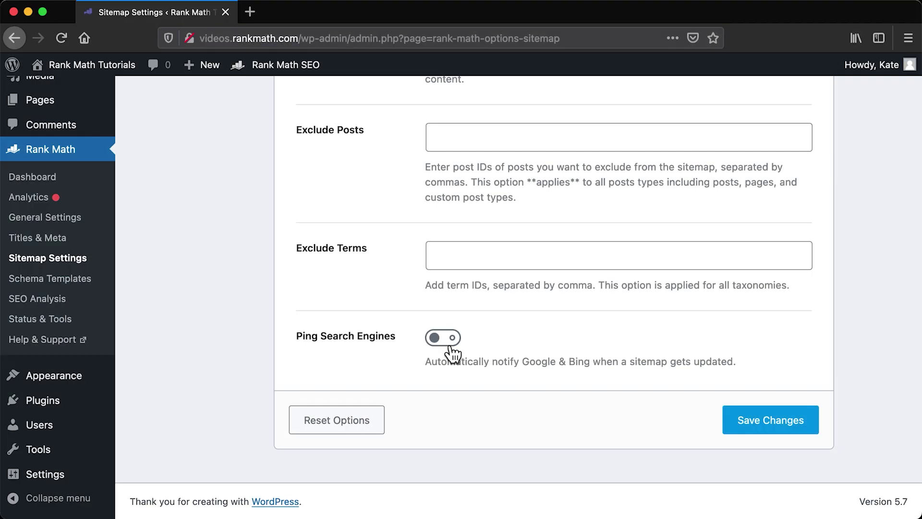
Step: Turn on the Ping Search Engines toggle in Rank Math's General sitemap settings
left_click(450, 345)
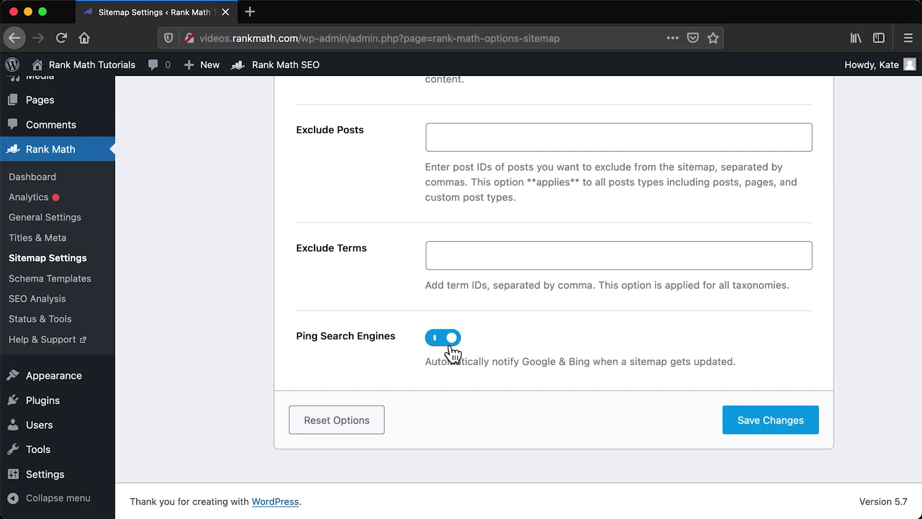